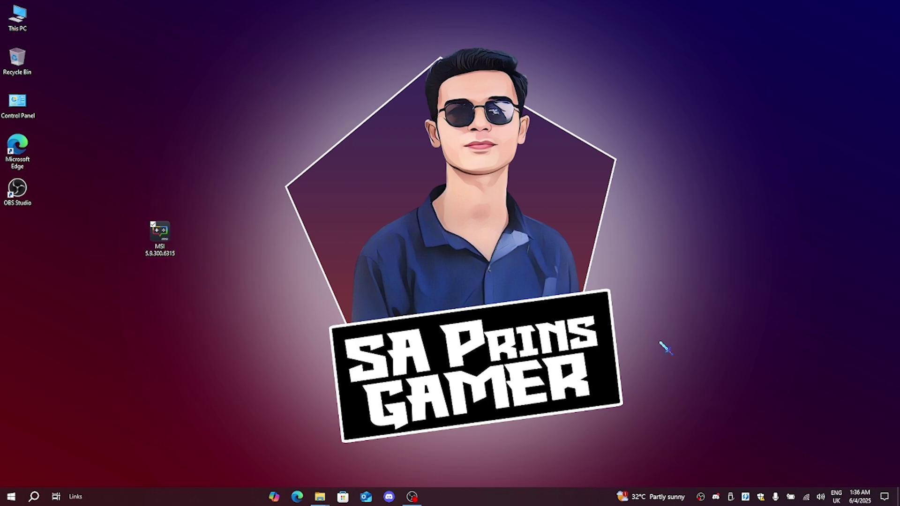
View the MSI v5.9 download post in the EMULATOR channel of the STRIKE AGENTS Discord server, and return to the desktop
{"action": "left_click", "coordinate": [716, 496]}
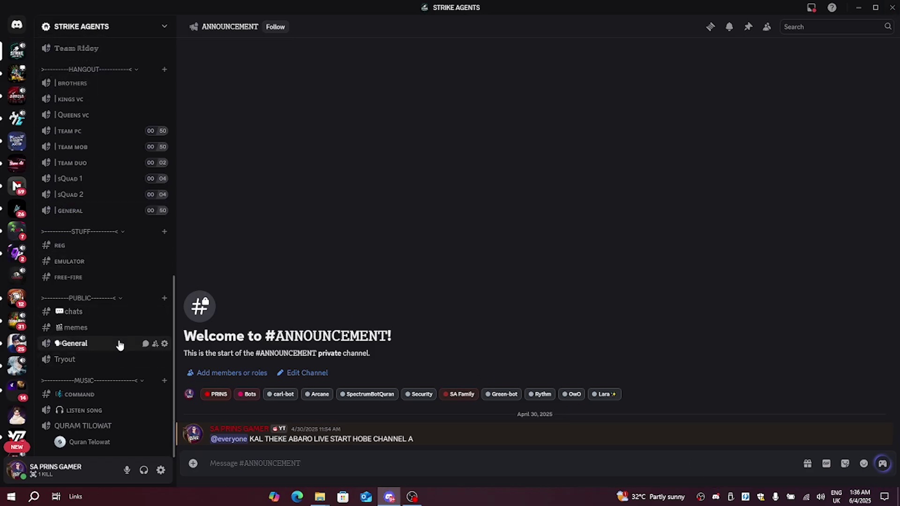
{"action": "scroll", "coordinate": [117, 89], "scroll_direction": "up", "scroll_amount": 10}
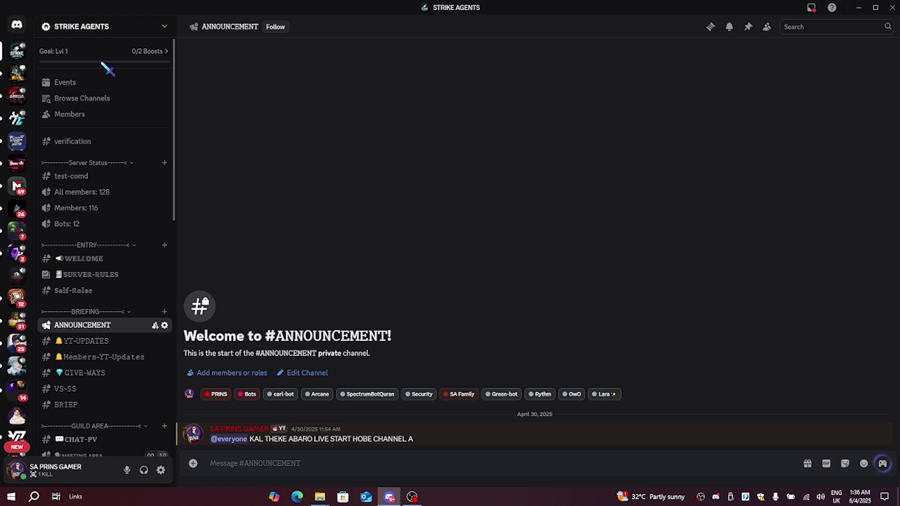
{"action": "scroll", "coordinate": [106, 333], "scroll_direction": "down", "scroll_amount": 6}
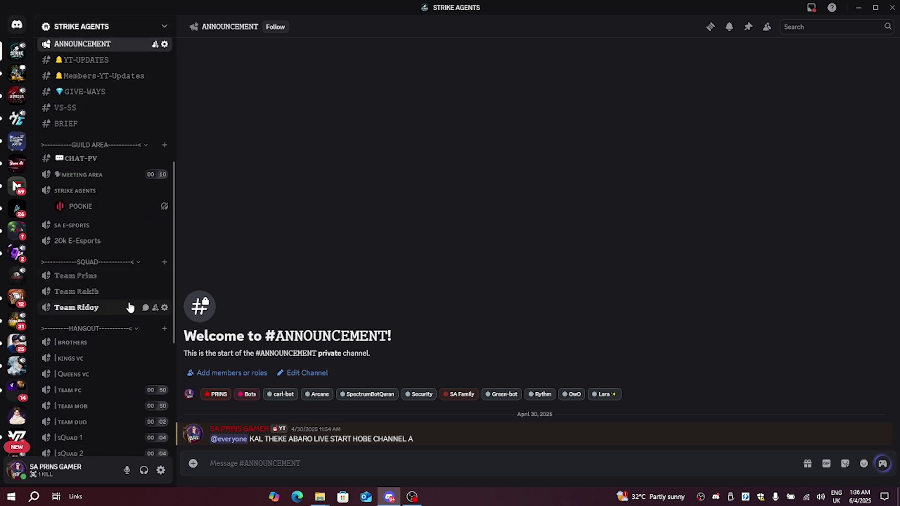
{"action": "scroll", "coordinate": [118, 291], "scroll_direction": "down", "scroll_amount": 4}
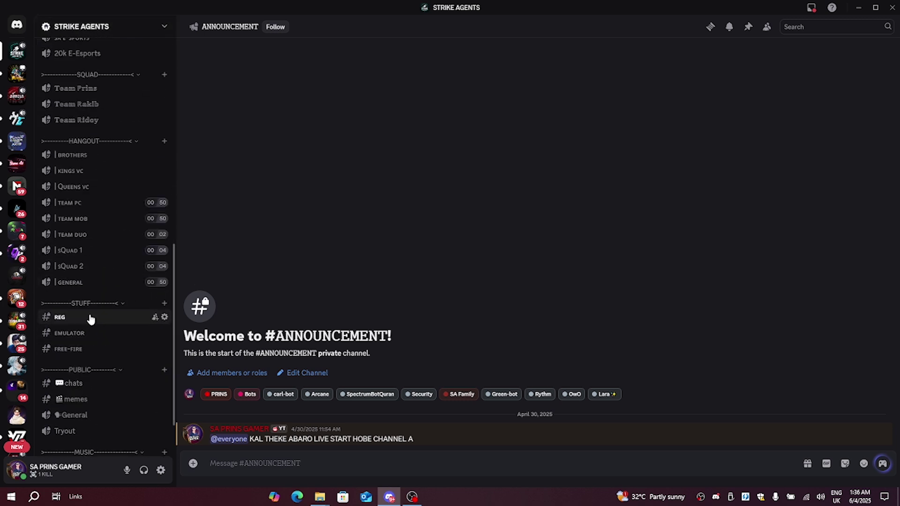
{"action": "left_click", "coordinate": [89, 333]}
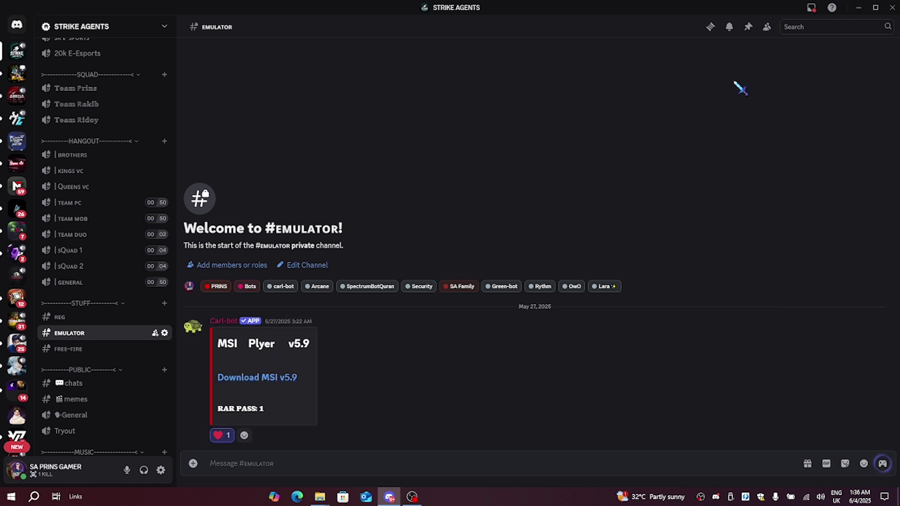
{"action": "left_click", "coordinate": [860, 6]}
Run the MSI 5.9.300.6315 installer from the desktop and start the installation, moving its window aside
{"action": "left_click", "coordinate": [160, 232]}
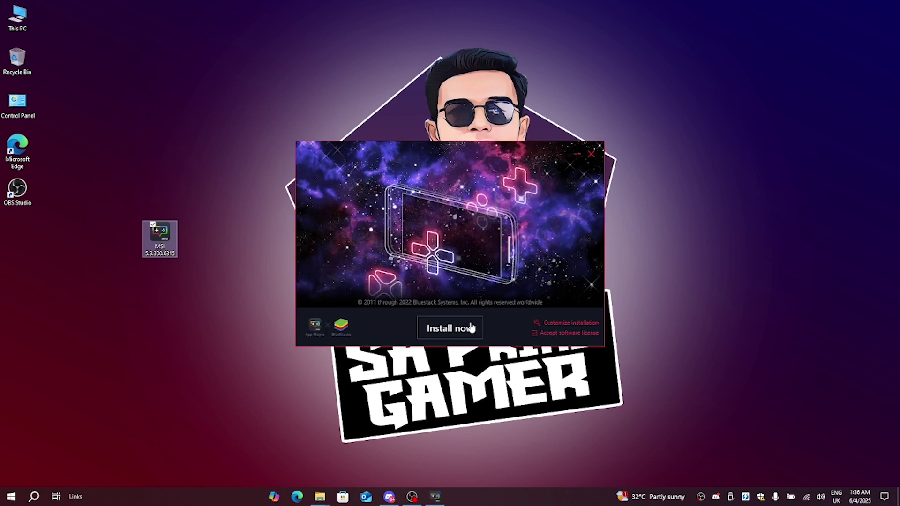
{"action": "left_click", "coordinate": [465, 330]}
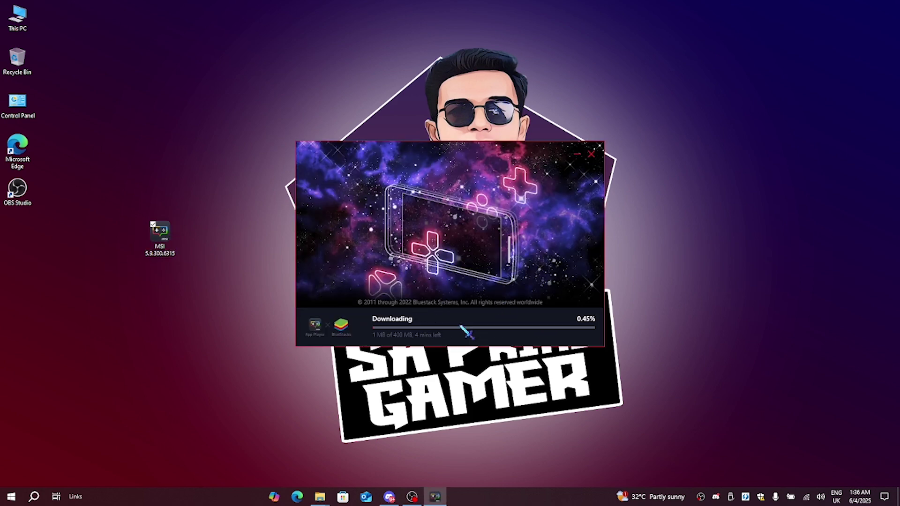
{"action": "left_click_drag", "start_coordinate": [466, 151], "coordinate": [716, 129]}
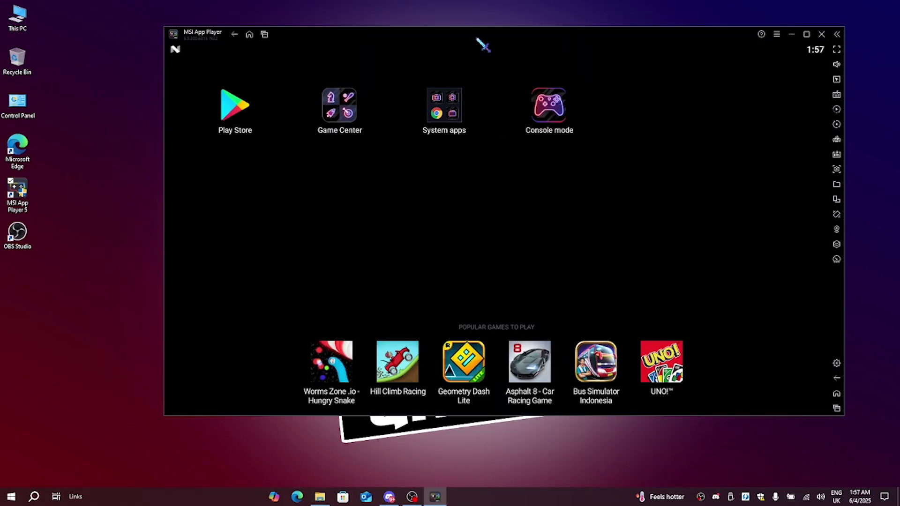
Open the MSI App Player performance settings and set the CPU allocation to Custom with 3 cores
{"action": "left_click_drag", "start_coordinate": [475, 37], "coordinate": [430, 48]}
{"action": "left_click", "coordinate": [732, 46]}
{"action": "left_click", "coordinate": [634, 110]}
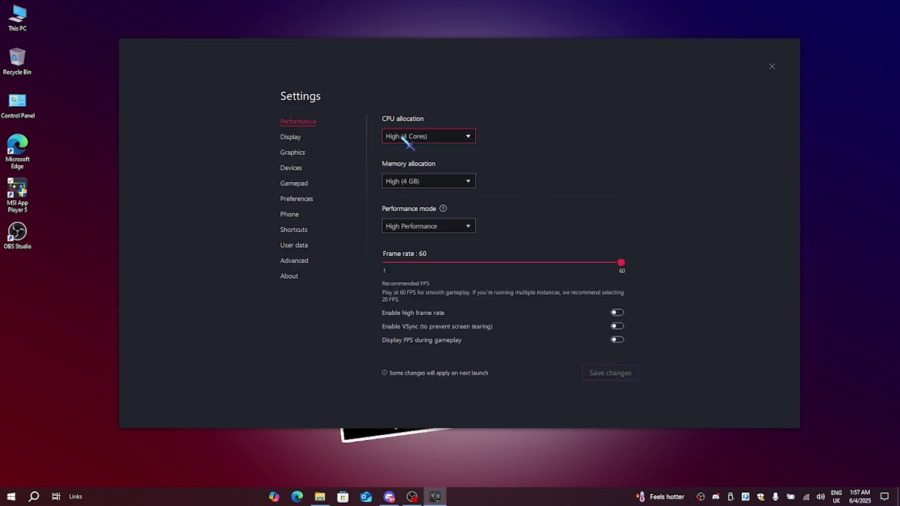
{"action": "left_click", "coordinate": [413, 137]}
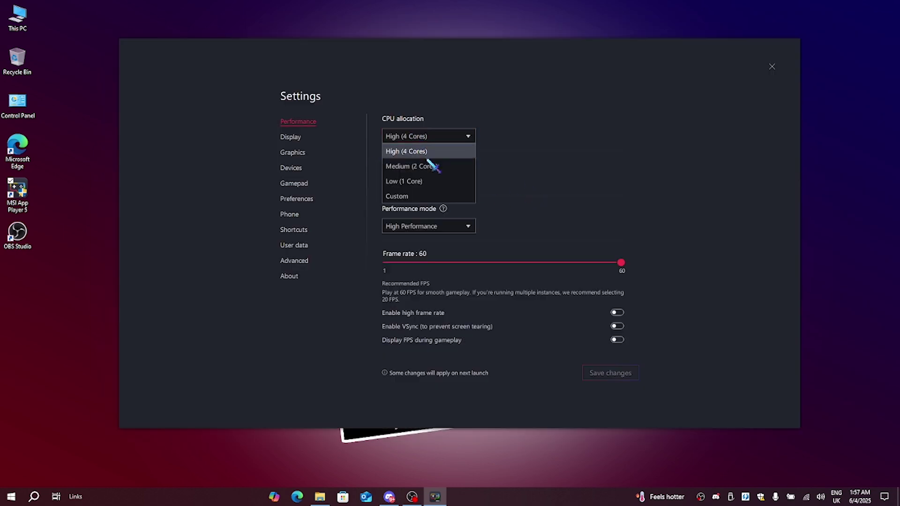
{"action": "left_click", "coordinate": [424, 196]}
{"action": "left_click", "coordinate": [543, 139]}
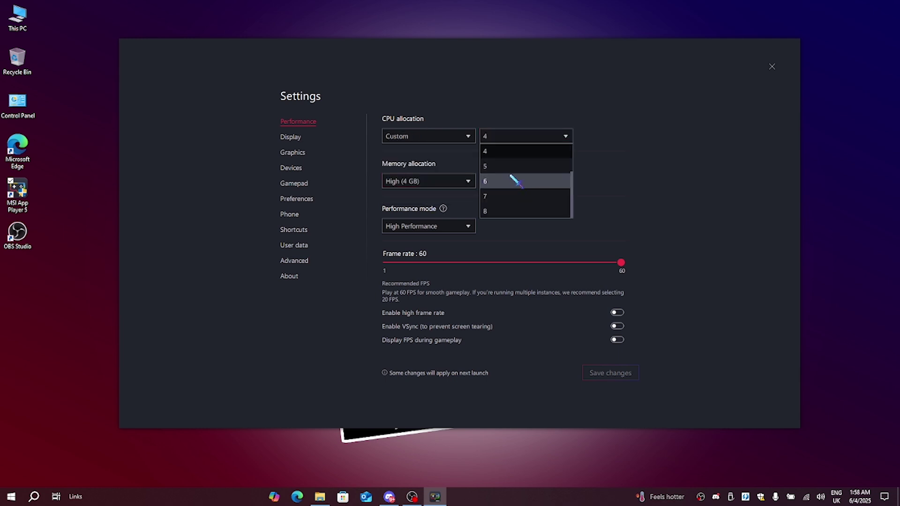
{"action": "scroll", "coordinate": [516, 210], "scroll_direction": "up", "scroll_amount": 3}
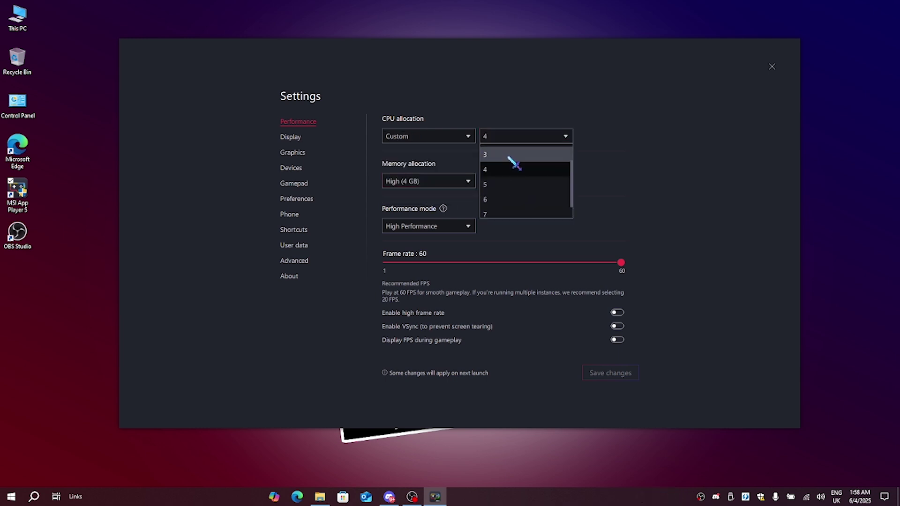
{"action": "left_click", "coordinate": [500, 179]}
Set the memory allocation to a custom value of 1600 MB
{"action": "left_click", "coordinate": [449, 181]}
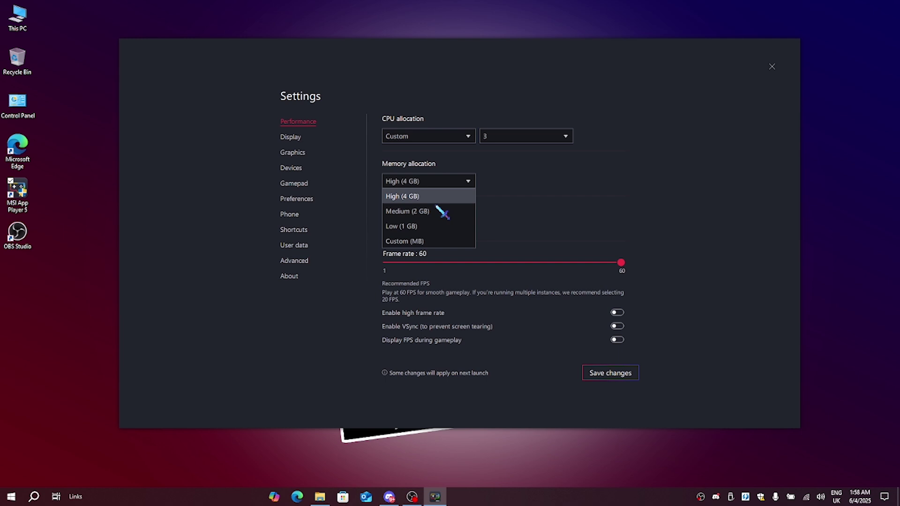
{"action": "left_click", "coordinate": [434, 241]}
{"action": "left_click_drag", "start_coordinate": [513, 179], "coordinate": [465, 188]}
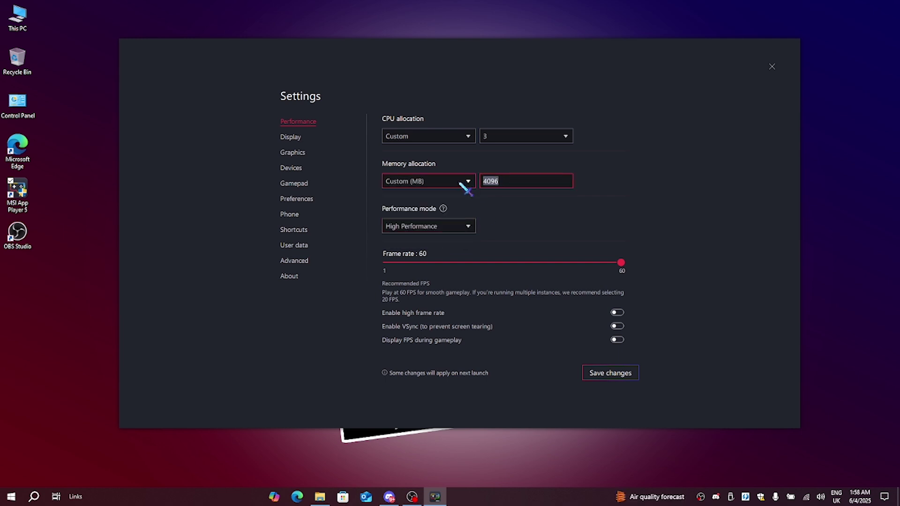
{"action": "type", "text": "1600"}
Enable high frame rate, set the frame rate to 120, and turn on the FPS display during gameplay
{"action": "left_click", "coordinate": [616, 312]}
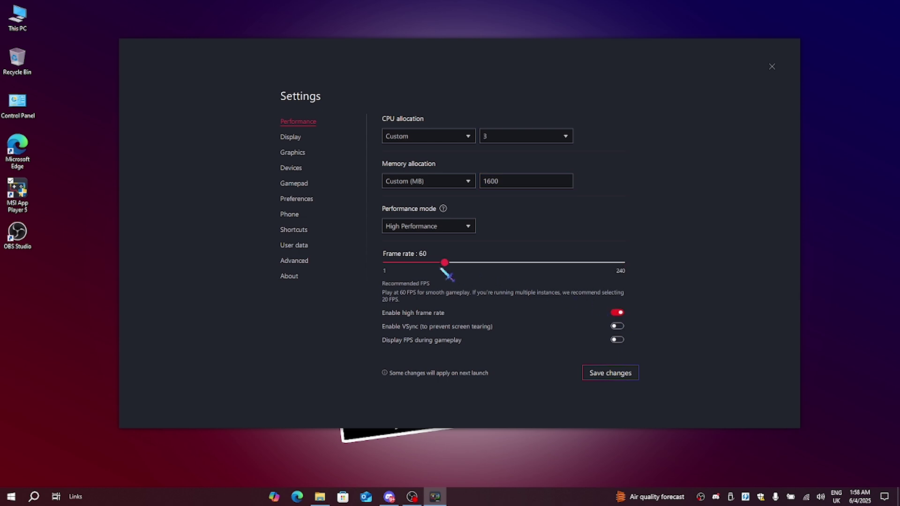
{"action": "left_click", "coordinate": [478, 262]}
{"action": "left_click_drag", "start_coordinate": [479, 259], "coordinate": [500, 260]}
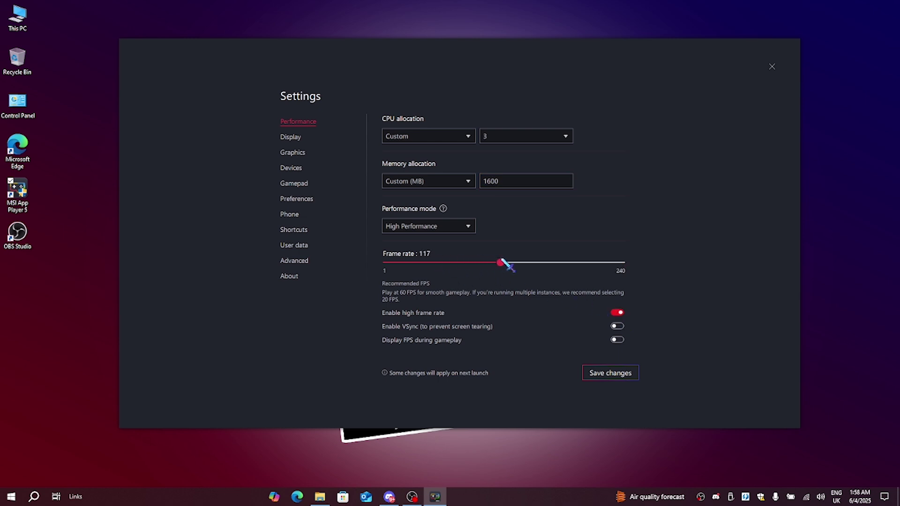
{"action": "left_click", "coordinate": [616, 339]}
Choose the High Performance mode, save the performance changes, and restart the player
{"action": "left_click", "coordinate": [621, 376]}
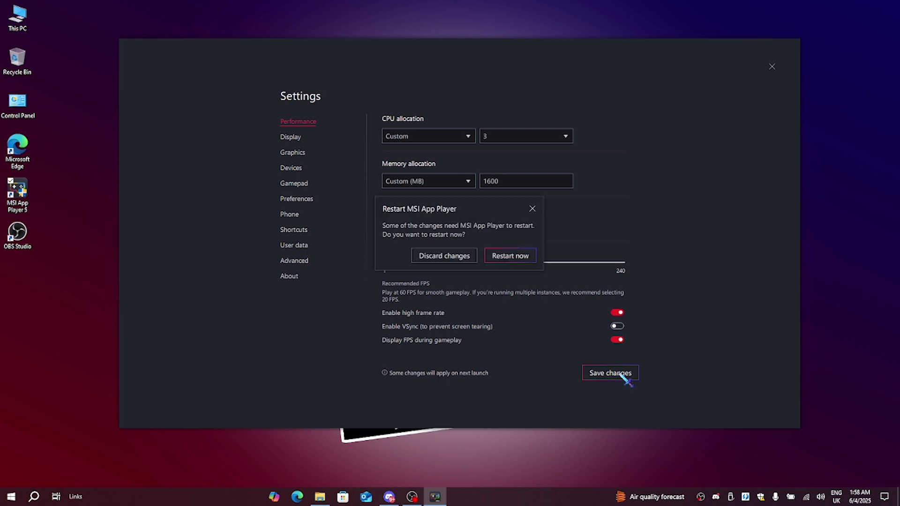
{"action": "left_click", "coordinate": [530, 208]}
{"action": "left_click", "coordinate": [438, 227]}
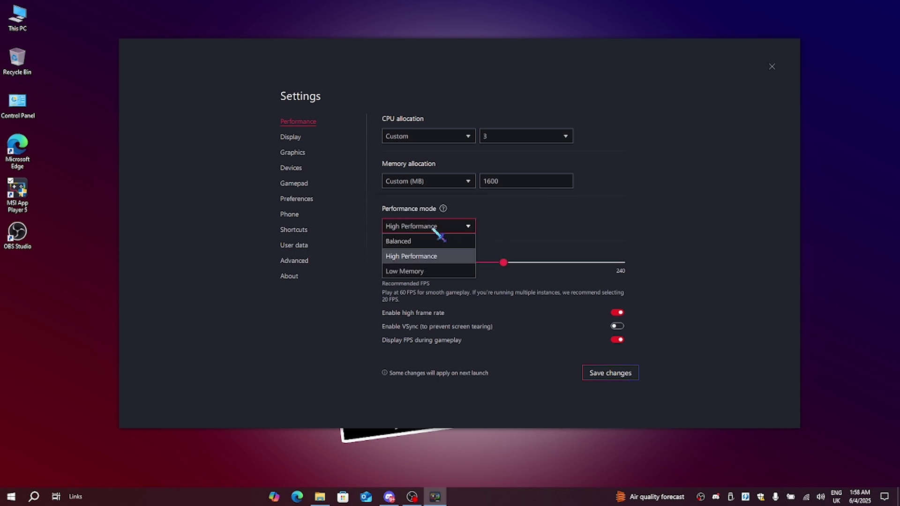
{"action": "left_click", "coordinate": [442, 263]}
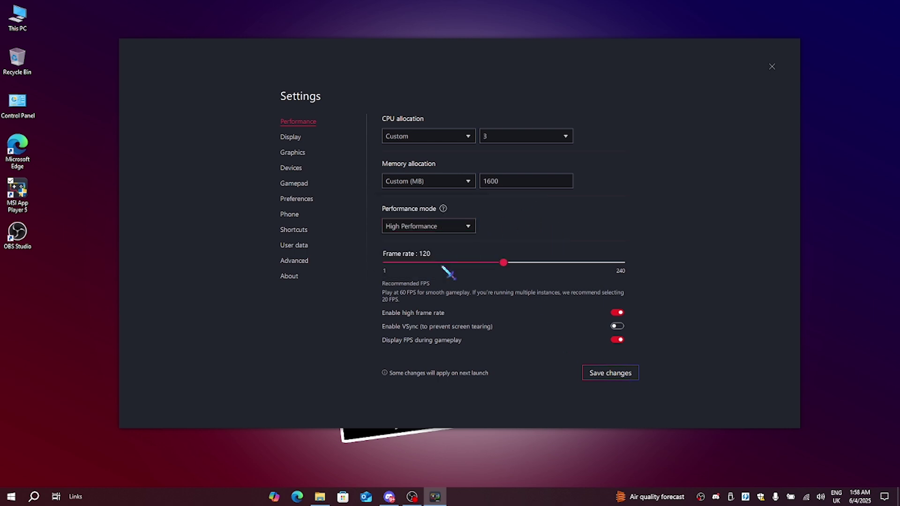
{"action": "left_click", "coordinate": [625, 375]}
{"action": "left_click", "coordinate": [518, 265]}
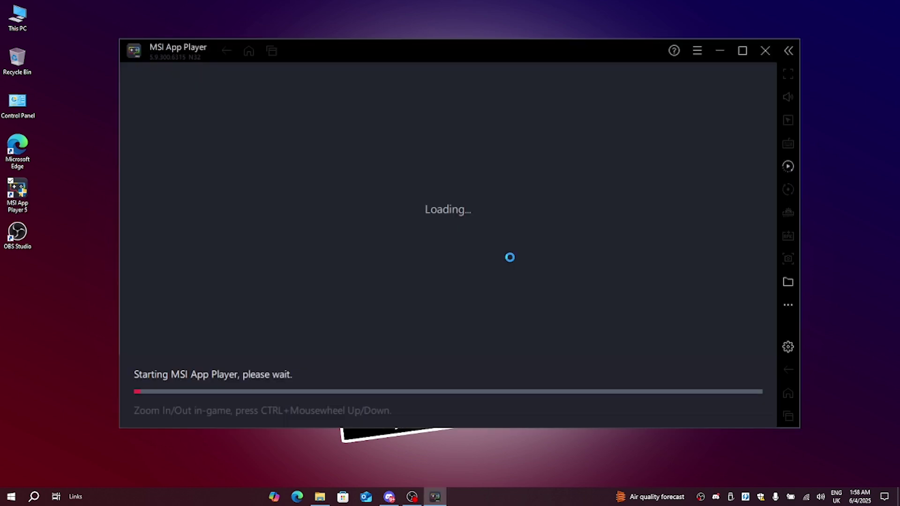
Open the player's display settings and set the landscape resolution to 1280 x 720
{"action": "left_click", "coordinate": [732, 46]}
{"action": "left_click", "coordinate": [708, 65]}
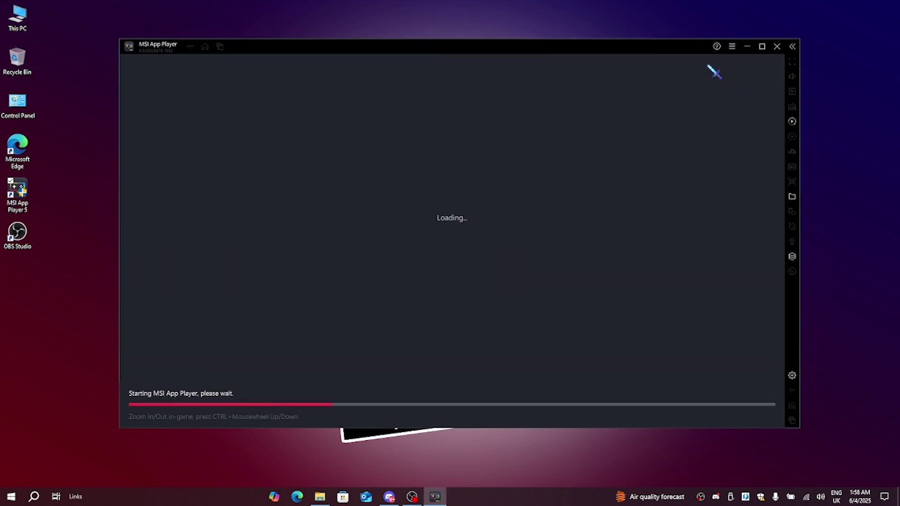
{"action": "left_click", "coordinate": [290, 137]}
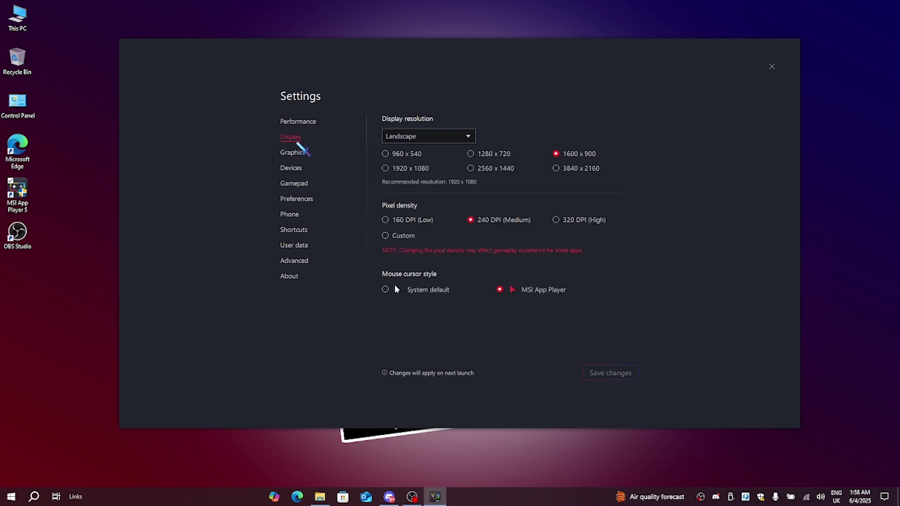
{"action": "left_click", "coordinate": [487, 154]}
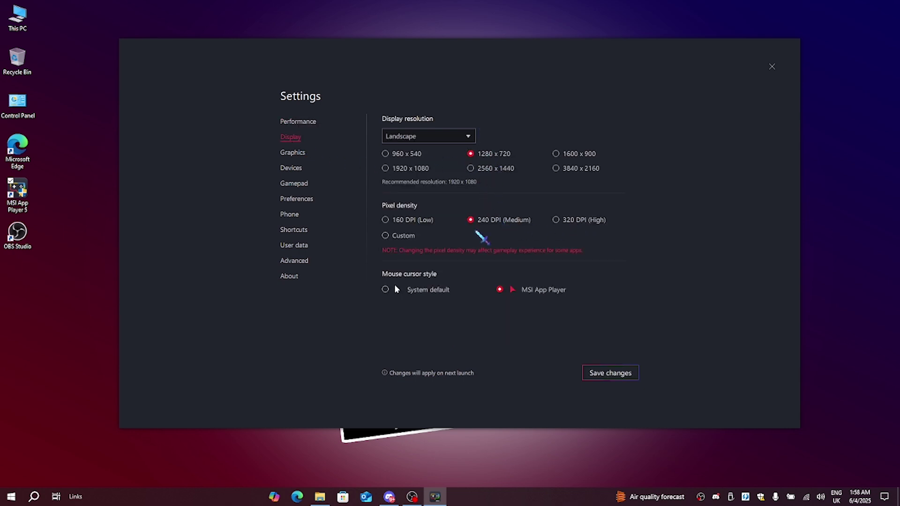
Set the pixel density to a custom value of 499 DPI
{"action": "left_click", "coordinate": [404, 236]}
{"action": "double_click", "coordinate": [426, 236]}
{"action": "type", "text": "4"}
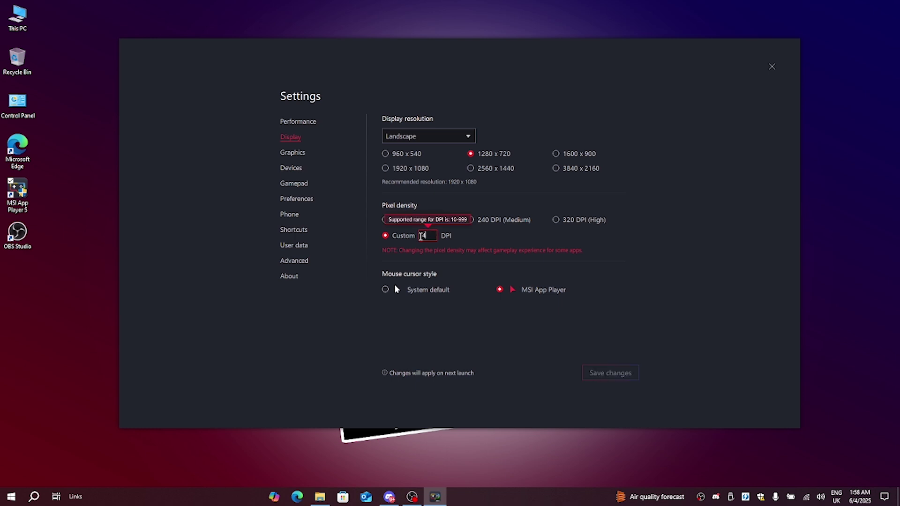
{"action": "type", "text": "99"}
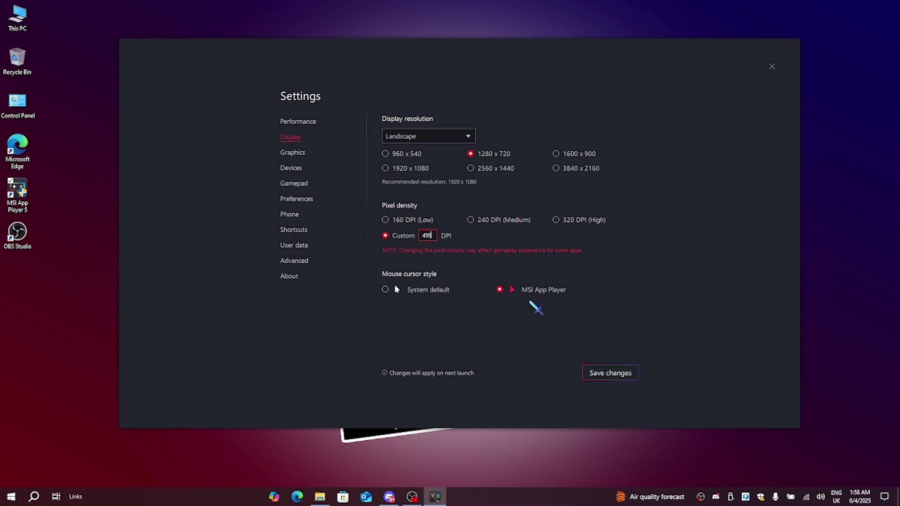
Set the mouse cursor style to System default, save the display changes, and restart the player
{"action": "left_click", "coordinate": [423, 300]}
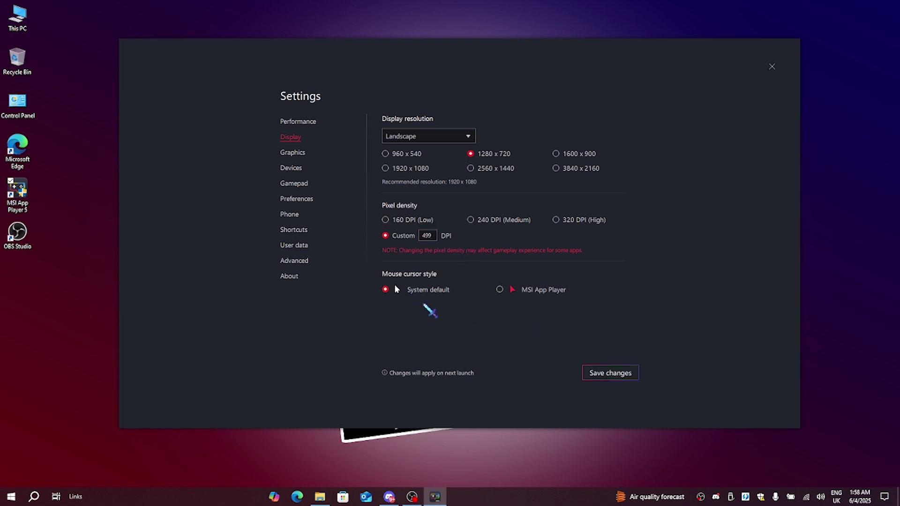
{"action": "left_click", "coordinate": [609, 373]}
{"action": "left_click", "coordinate": [502, 257]}
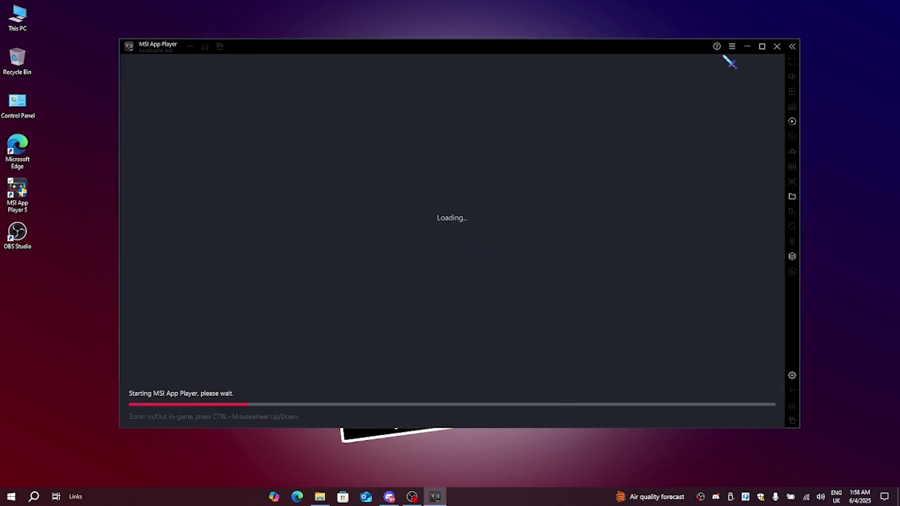
Set the phone's predefined device profile to Asus ROG 2, save the change, and leave the settings
{"action": "left_click", "coordinate": [732, 46]}
{"action": "left_click", "coordinate": [710, 63]}
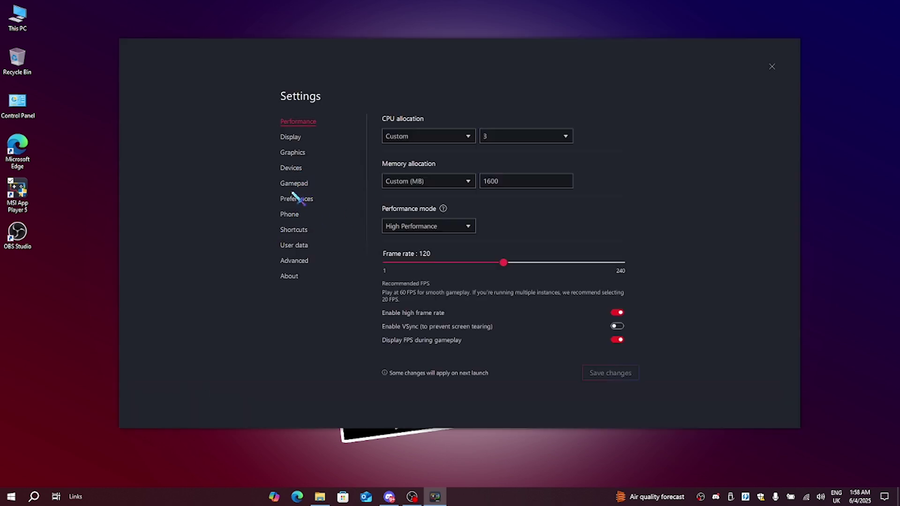
{"action": "left_click", "coordinate": [295, 153]}
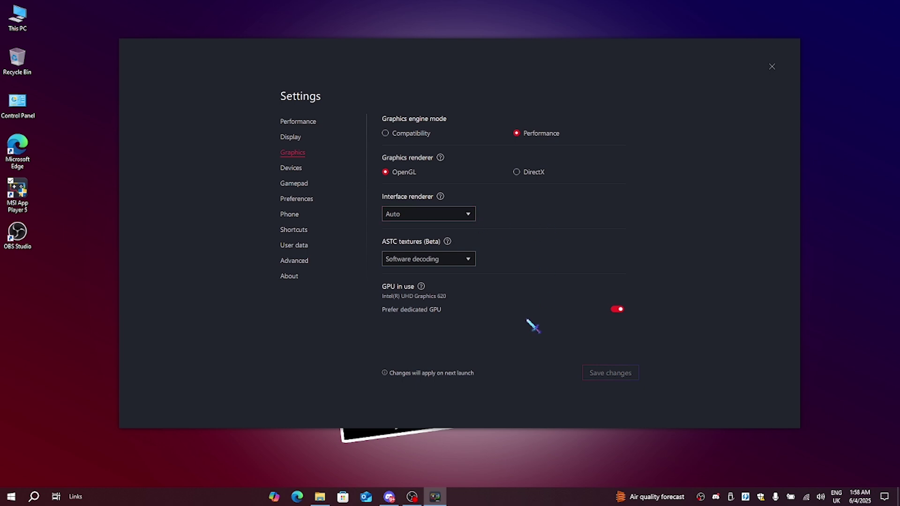
{"action": "left_click", "coordinate": [289, 214]}
{"action": "left_click", "coordinate": [417, 156]}
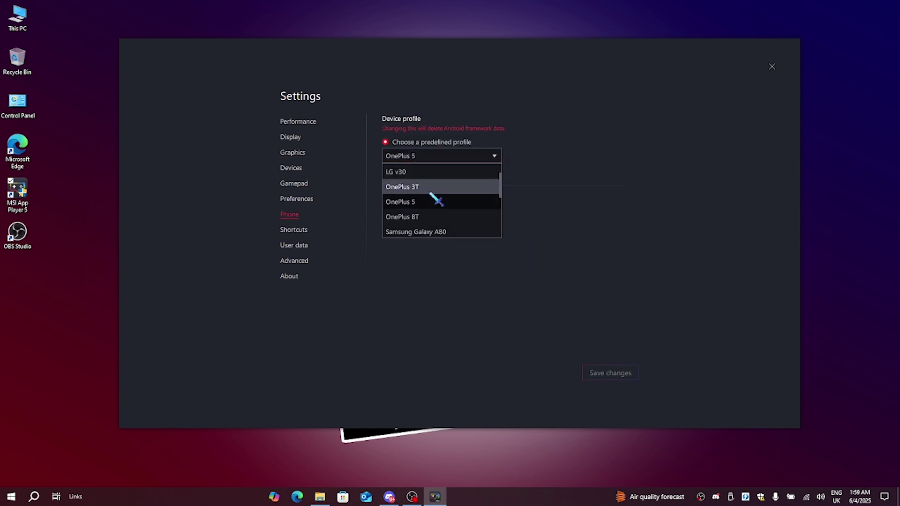
{"action": "scroll", "coordinate": [432, 185], "scroll_direction": "up", "scroll_amount": 2}
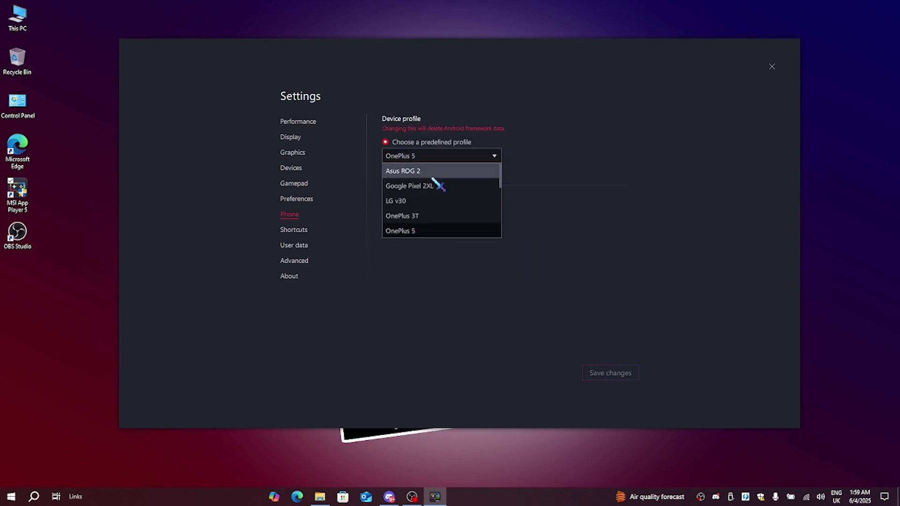
{"action": "left_click", "coordinate": [431, 178]}
{"action": "left_click", "coordinate": [623, 373]}
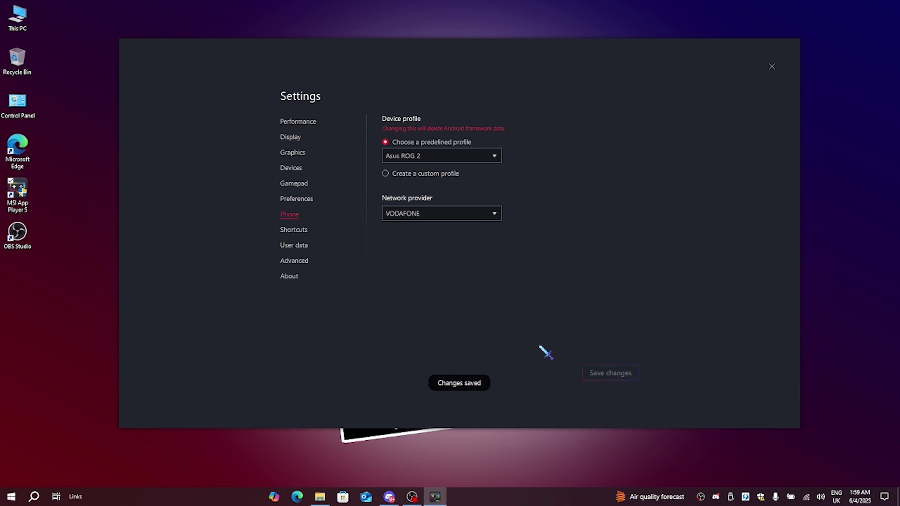
{"action": "left_click", "coordinate": [772, 67]}
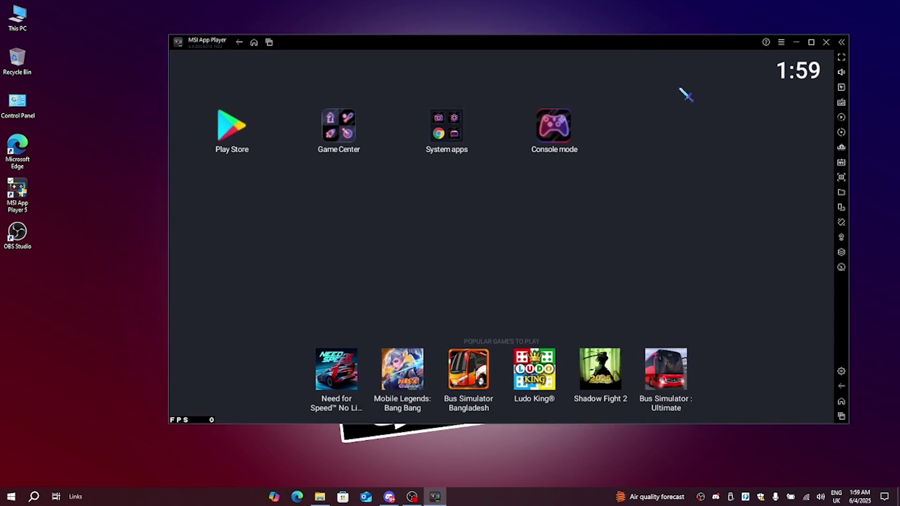
{"action": "left_click", "coordinate": [781, 42]}
{"action": "left_click", "coordinate": [826, 42]}
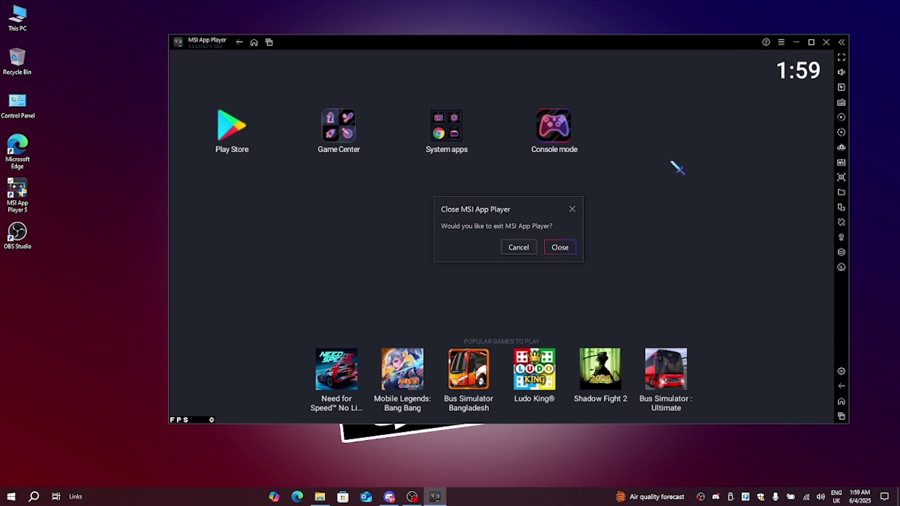
{"action": "left_click", "coordinate": [571, 209]}
Switch to Discord, look at the FreeFire OB49 Apk download post in the FREE-FIRE channel, and minimize Discord
{"action": "left_click_drag", "start_coordinate": [516, 47], "coordinate": [694, 39]}
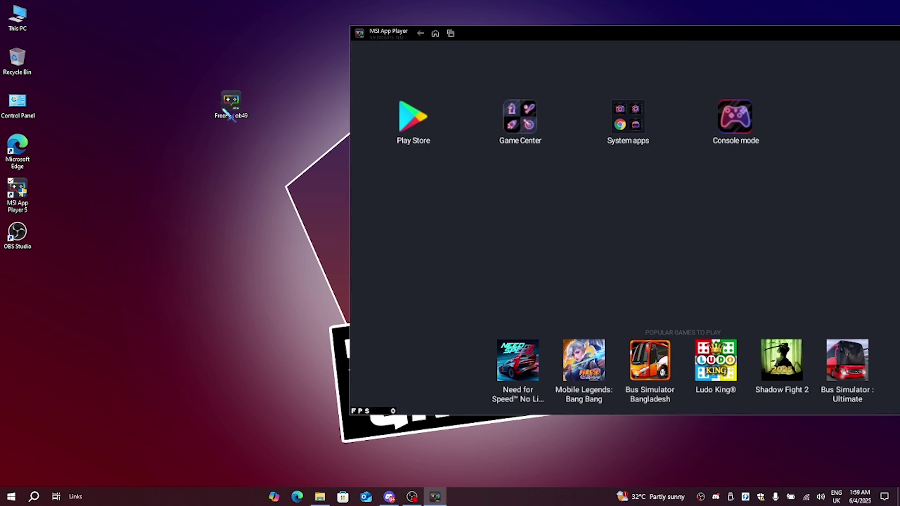
{"action": "left_click", "coordinate": [715, 497]}
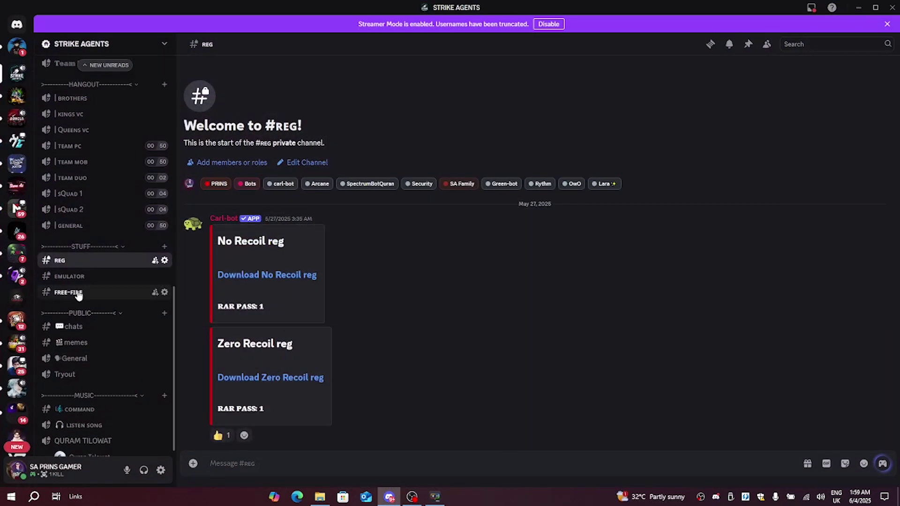
{"action": "left_click", "coordinate": [75, 292]}
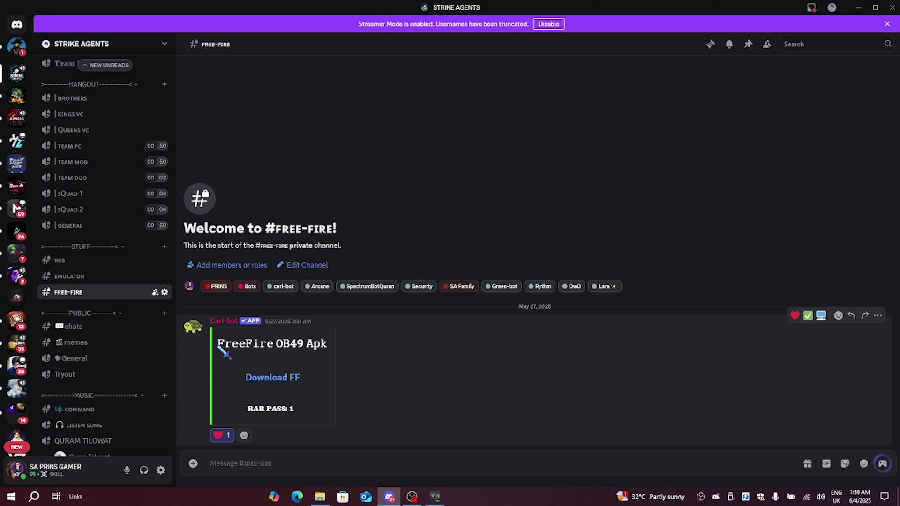
{"action": "left_click_drag", "start_coordinate": [218, 346], "coordinate": [328, 347]}
{"action": "left_click", "coordinate": [312, 377]}
{"action": "left_click", "coordinate": [858, 8]}
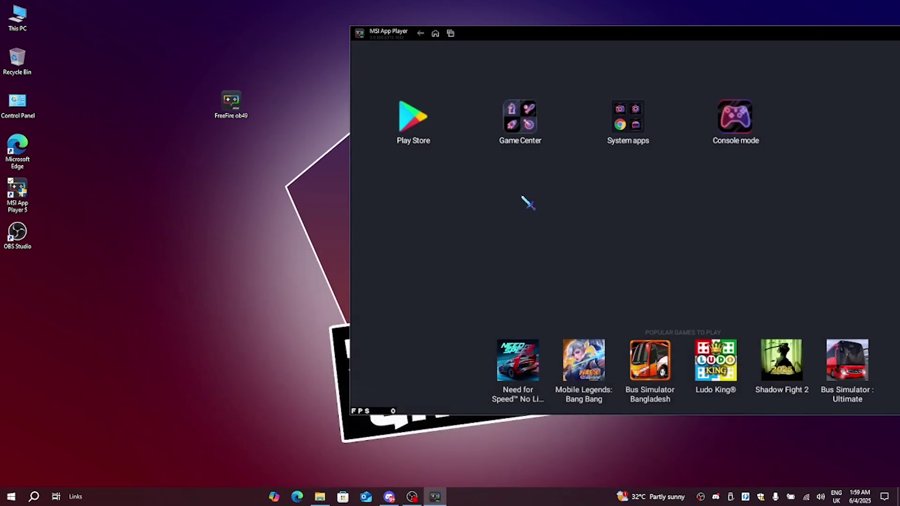
Close the player and install Free Fire from the FreeFire ob49 file on the desktop
{"action": "left_click", "coordinate": [231, 101]}
{"action": "left_click_drag", "start_coordinate": [653, 39], "coordinate": [457, 53]}
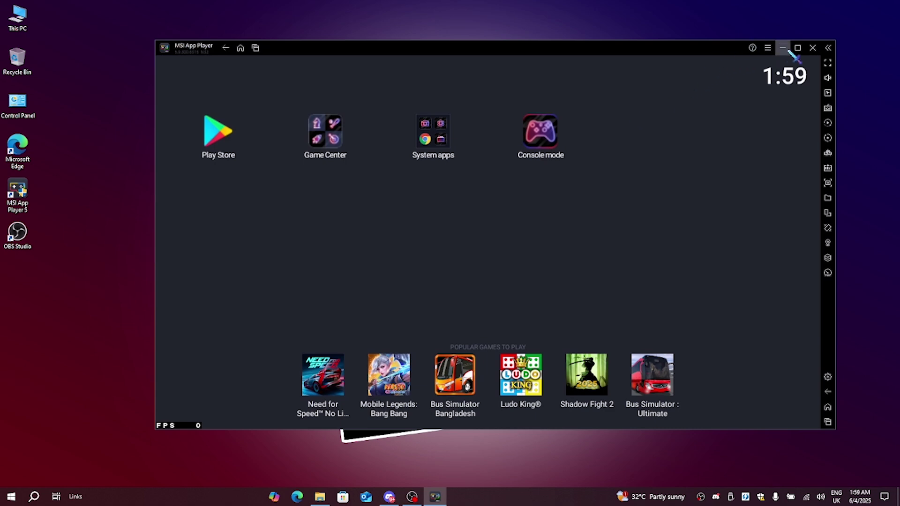
{"action": "left_click", "coordinate": [813, 47]}
{"action": "left_click", "coordinate": [550, 253]}
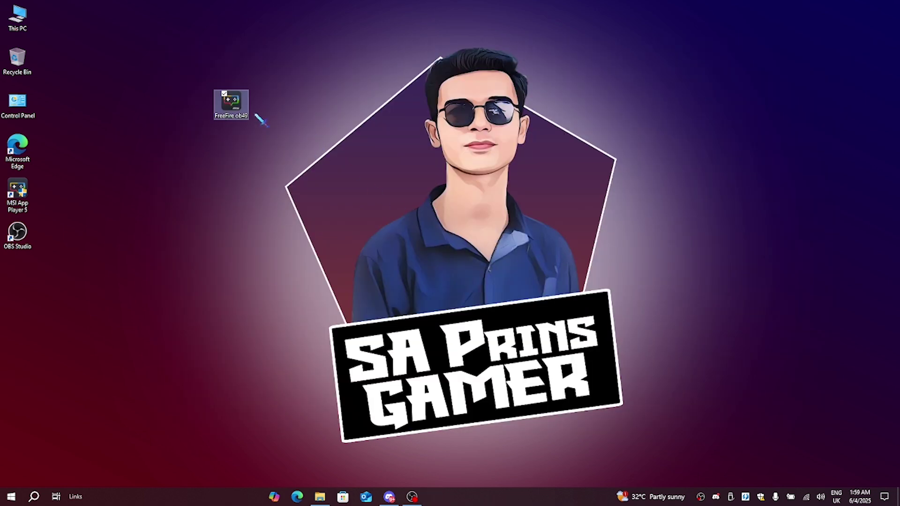
{"action": "double_click", "coordinate": [242, 114]}
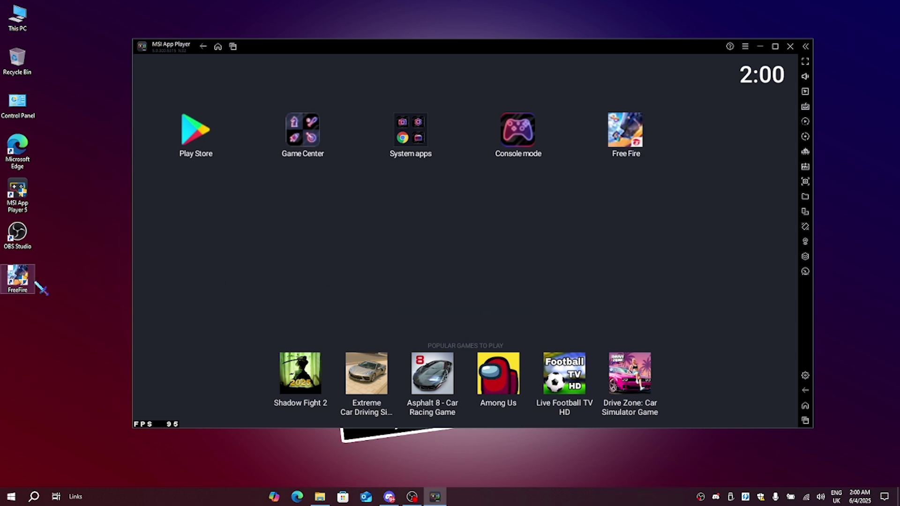
Move the FreeFire ob49 installer file from the desktop to the Recycle Bin and empty the bin
{"action": "left_click_drag", "start_coordinate": [435, 55], "coordinate": [631, 72]}
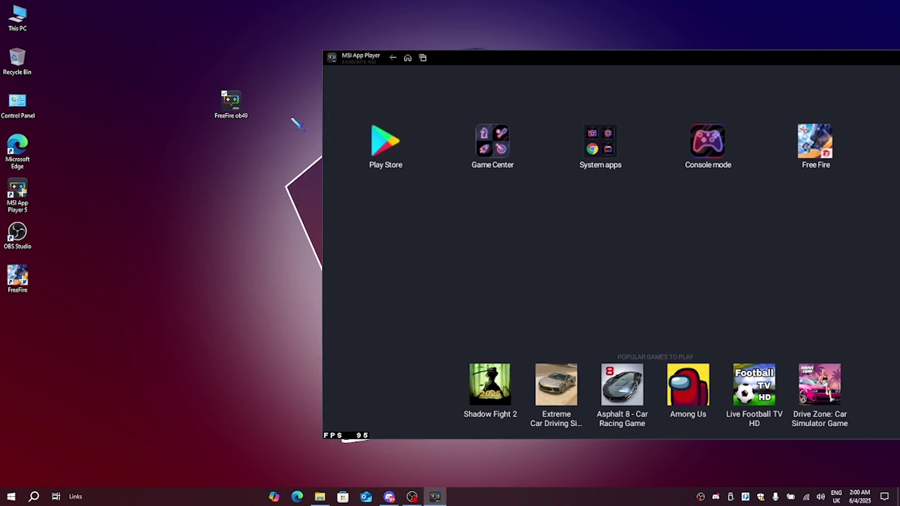
{"action": "left_click", "coordinate": [234, 107]}
{"action": "left_click_drag", "start_coordinate": [244, 114], "coordinate": [38, 57]}
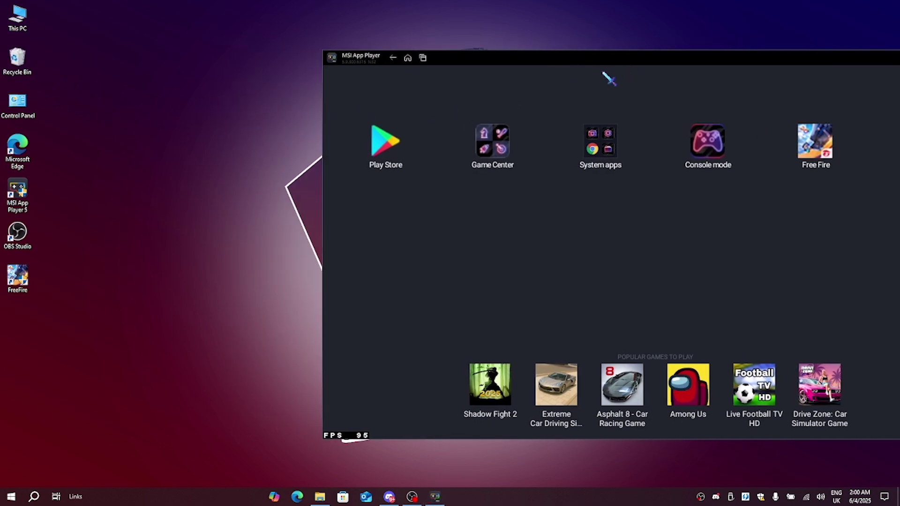
{"action": "left_click_drag", "start_coordinate": [623, 62], "coordinate": [409, 61]}
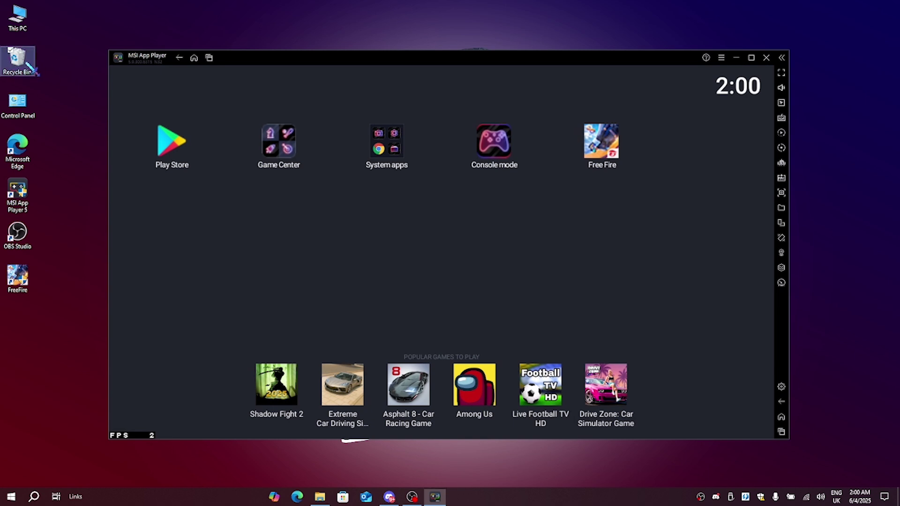
{"action": "right_click", "coordinate": [16, 58]}
{"action": "left_click", "coordinate": [42, 79]}
{"action": "left_click", "coordinate": [488, 286]}
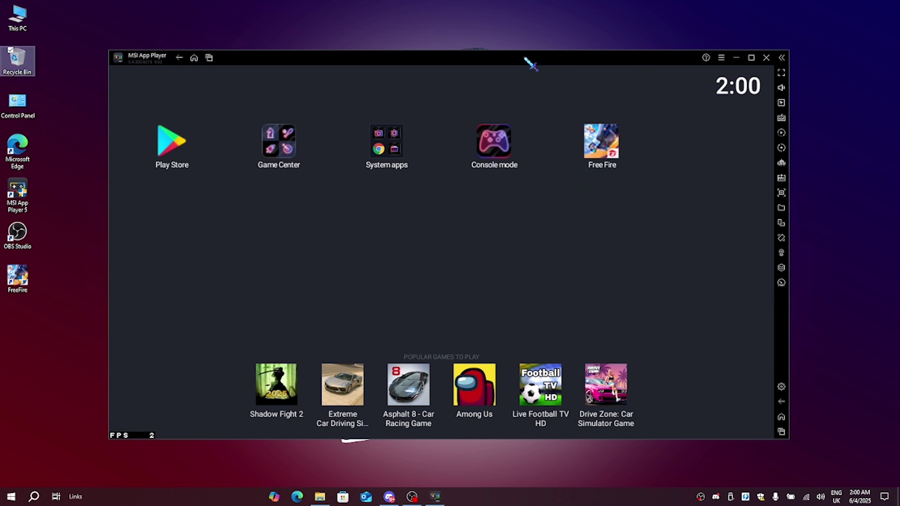
Close the player and turn on the display of hidden items on Local Disk (C:) in File Explorer
{"action": "left_click", "coordinate": [766, 57]}
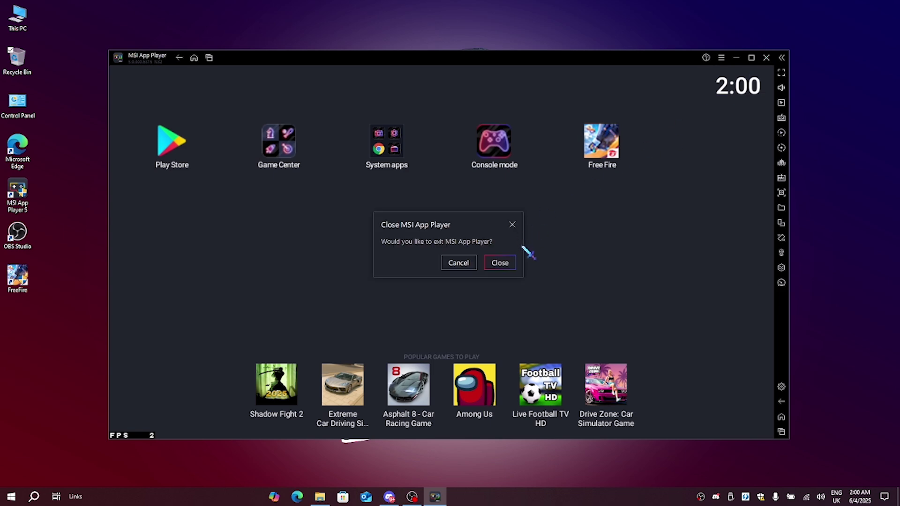
{"action": "left_click", "coordinate": [500, 261]}
{"action": "double_click", "coordinate": [21, 19]}
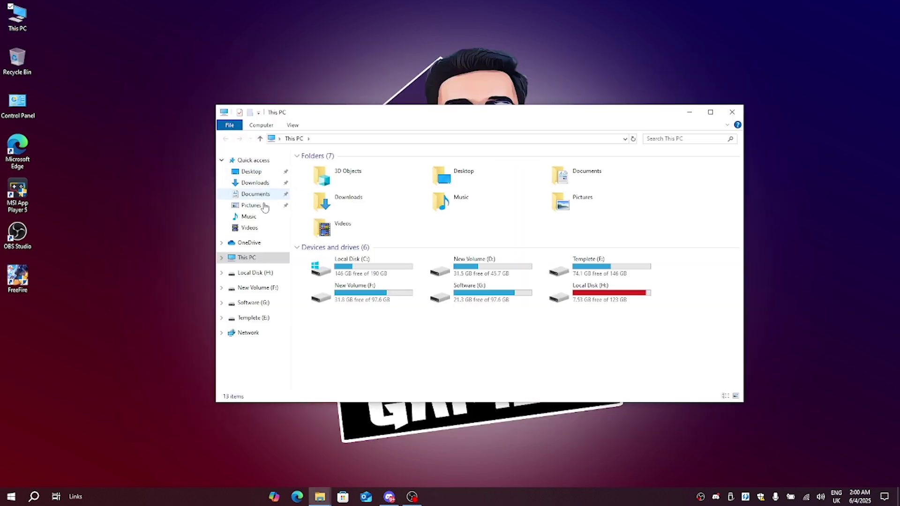
{"action": "double_click", "coordinate": [371, 264]}
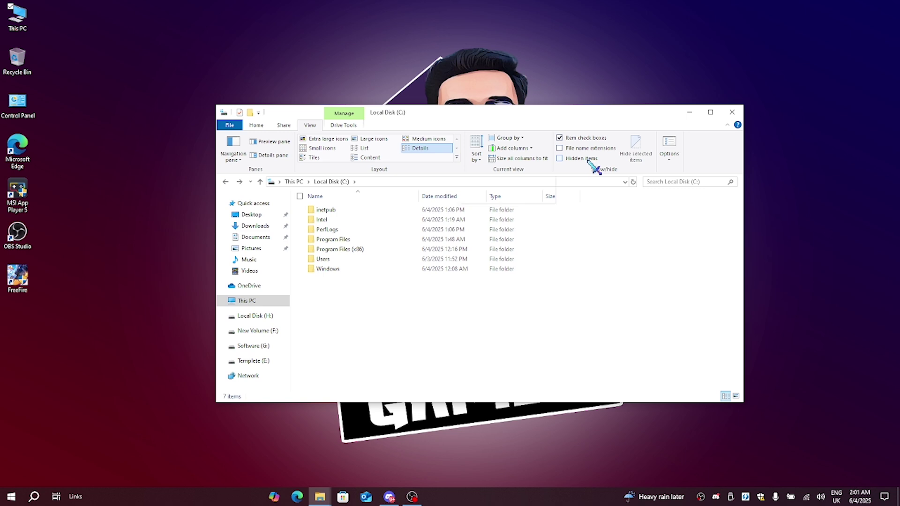
{"action": "left_click", "coordinate": [588, 159]}
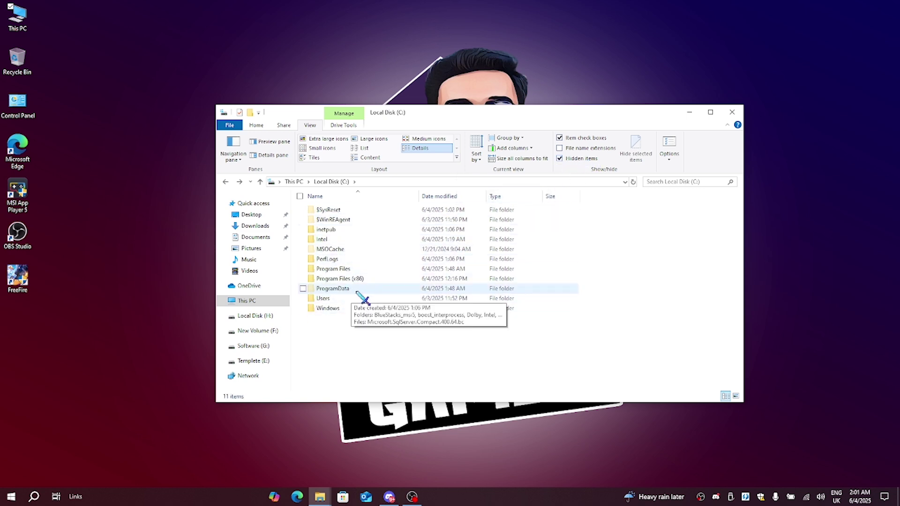
Open bluestacks.conf from the ProgramData\BlueStacks_msi5 folder in Notepad, keeping Notepad as the default app for .conf files
{"action": "double_click", "coordinate": [362, 294]}
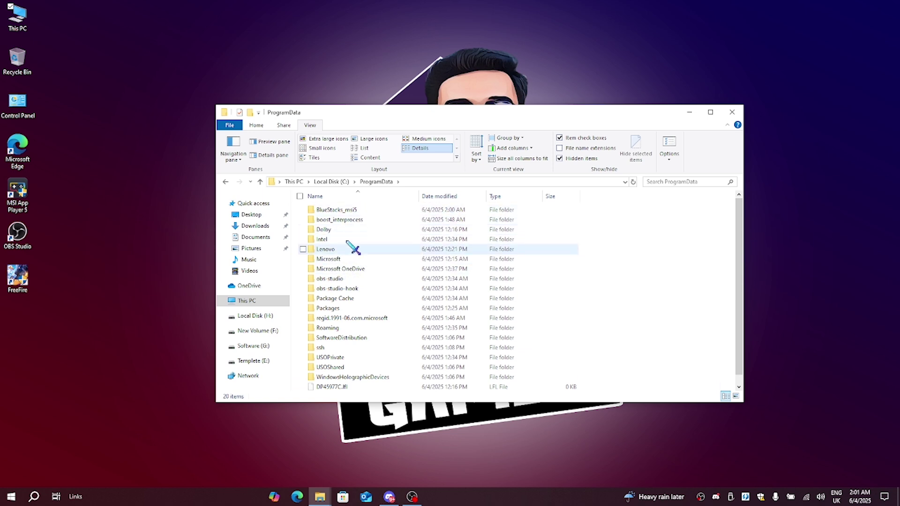
{"action": "double_click", "coordinate": [381, 211]}
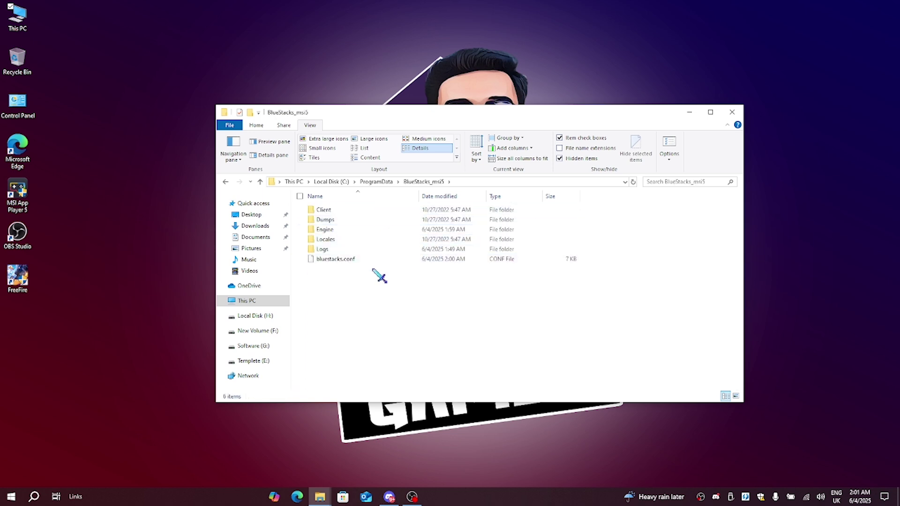
{"action": "left_click", "coordinate": [371, 261]}
{"action": "right_click", "coordinate": [371, 260]}
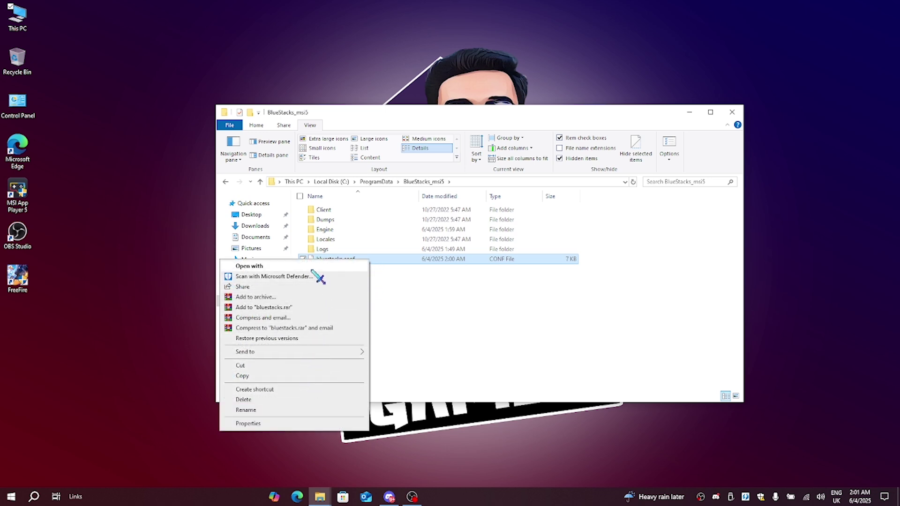
{"action": "left_click", "coordinate": [311, 268]}
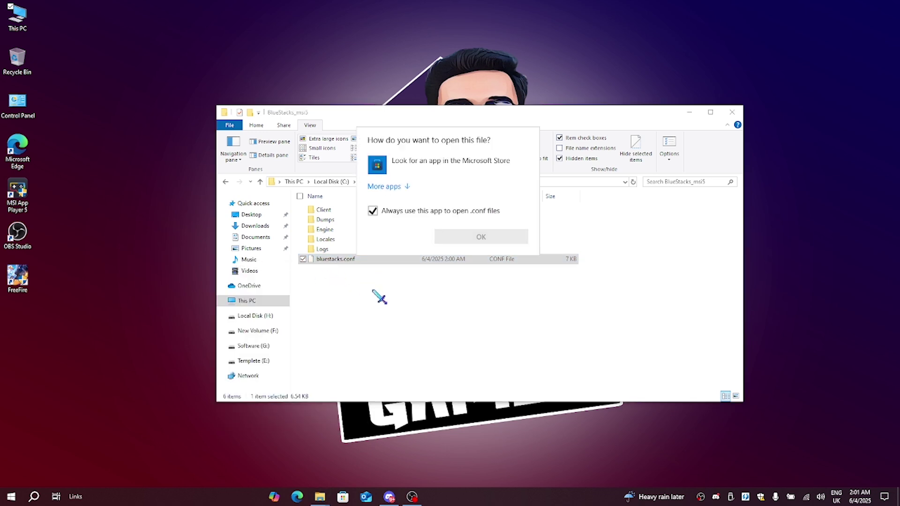
{"action": "left_click", "coordinate": [398, 187]}
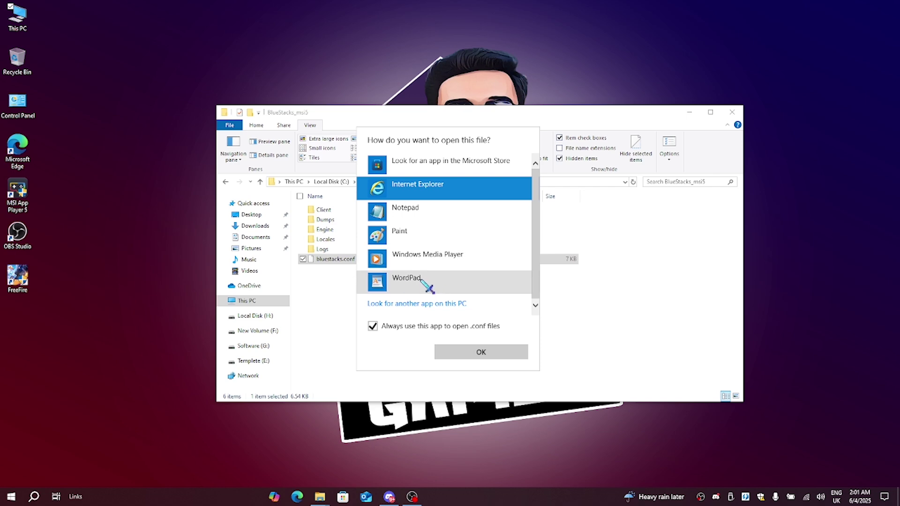
{"action": "left_click", "coordinate": [435, 217]}
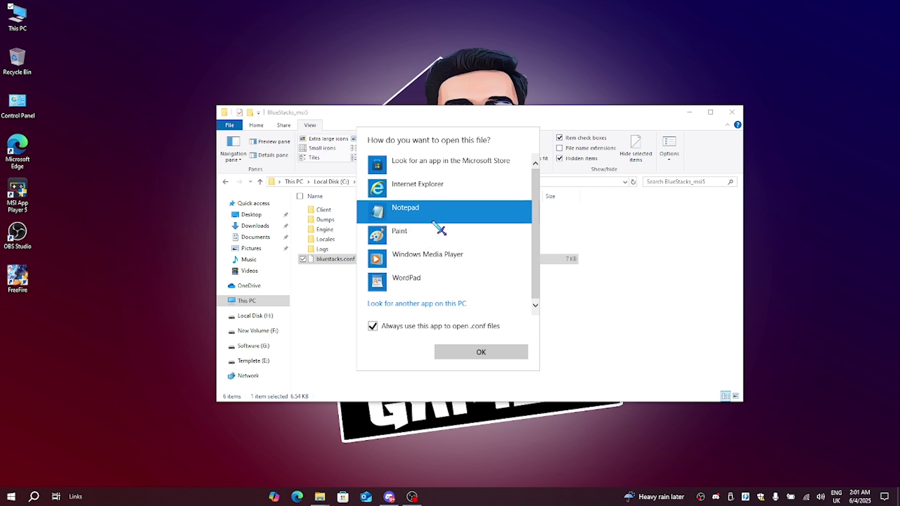
{"action": "left_click", "coordinate": [485, 354]}
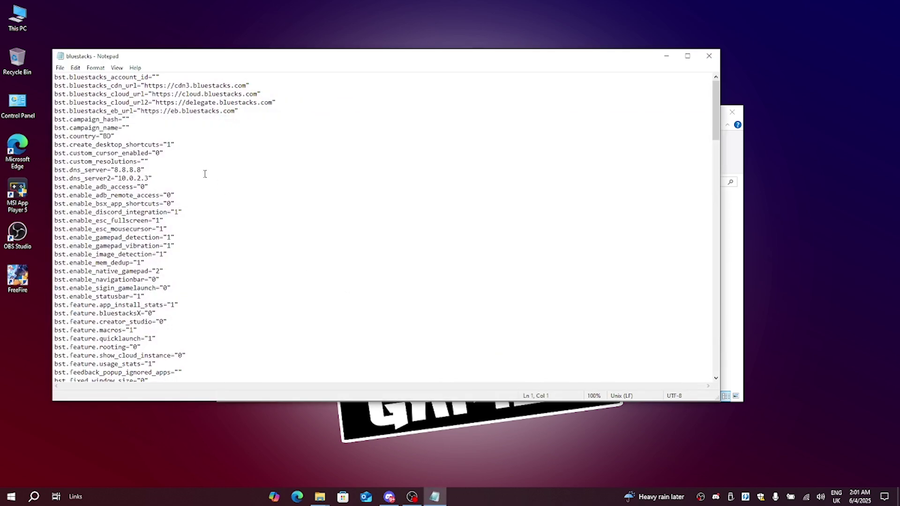
Search the configuration file for FPS and check the eco_mode_max_fps and enable_fps_display entries
{"action": "left_click", "coordinate": [75, 68]}
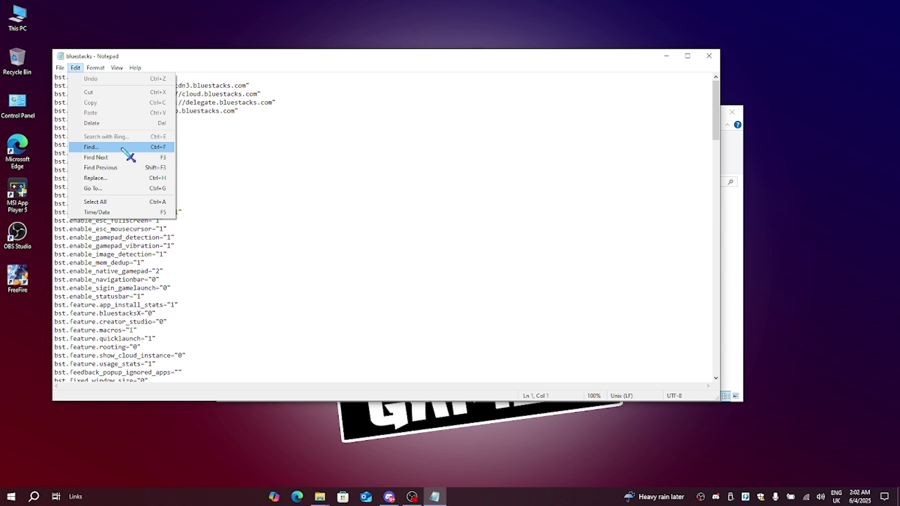
{"action": "left_click", "coordinate": [123, 148]}
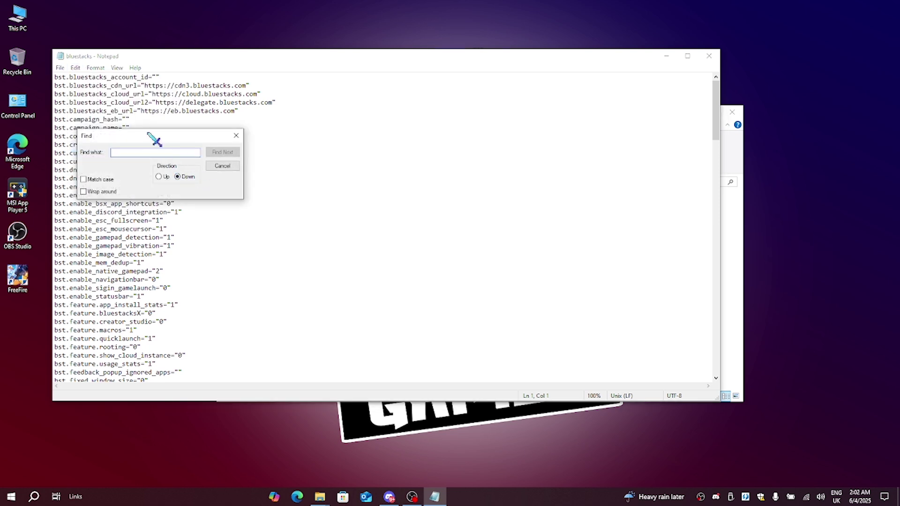
{"action": "left_click_drag", "start_coordinate": [149, 134], "coordinate": [382, 140]}
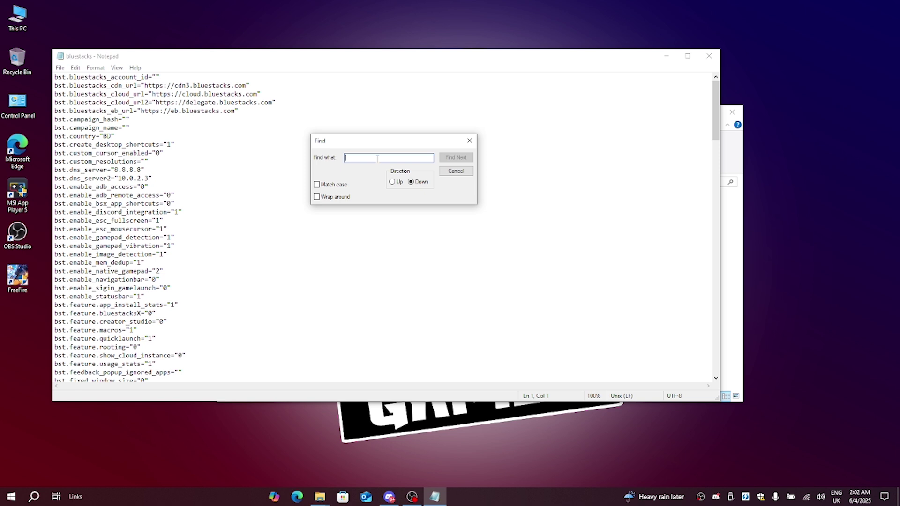
{"action": "type", "text": "f"}
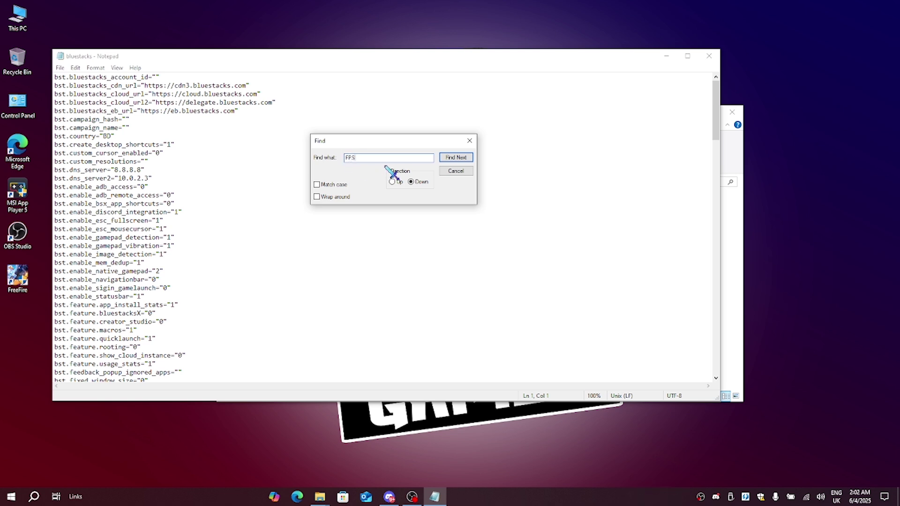
{"action": "left_click", "coordinate": [454, 159]}
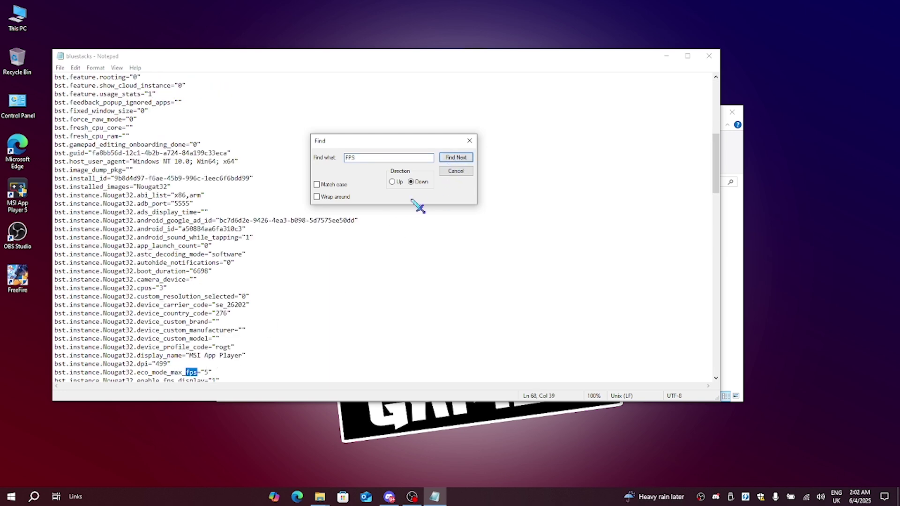
{"action": "left_click", "coordinate": [455, 158]}
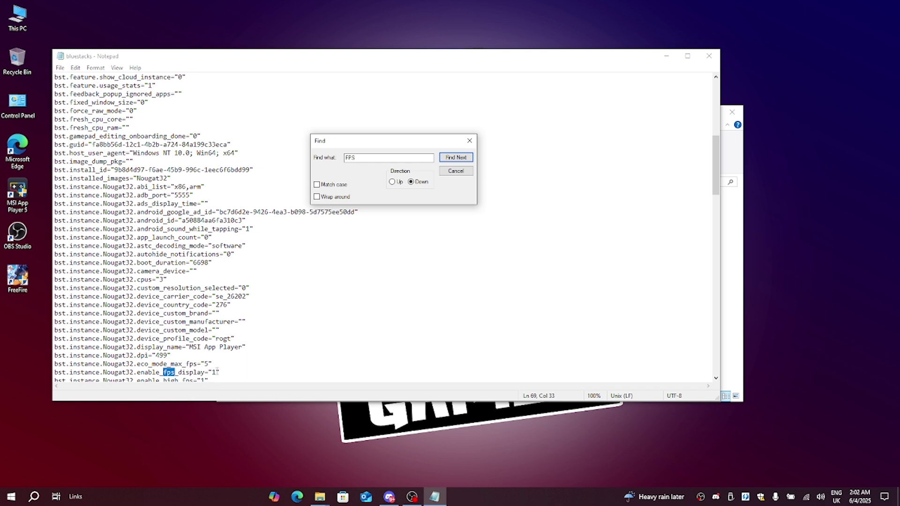
{"action": "left_click", "coordinate": [392, 182]}
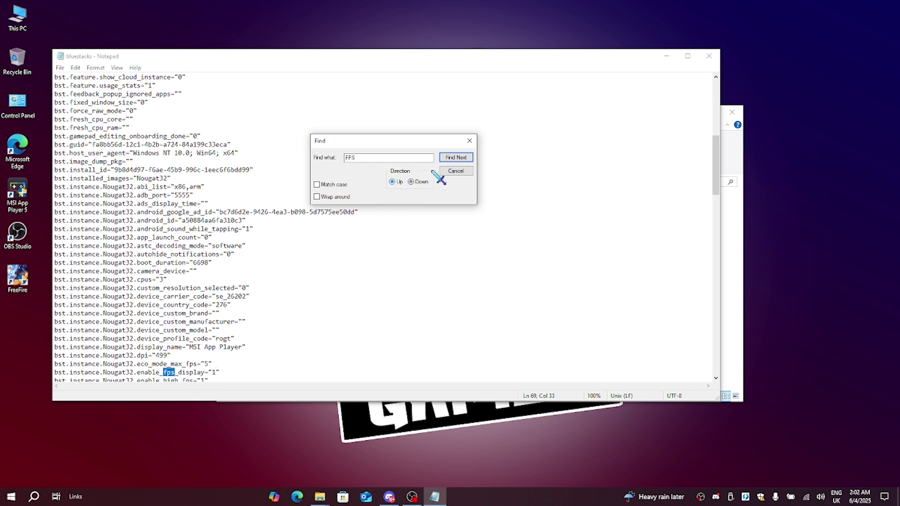
{"action": "left_click", "coordinate": [455, 158]}
{"action": "left_click", "coordinate": [209, 365]}
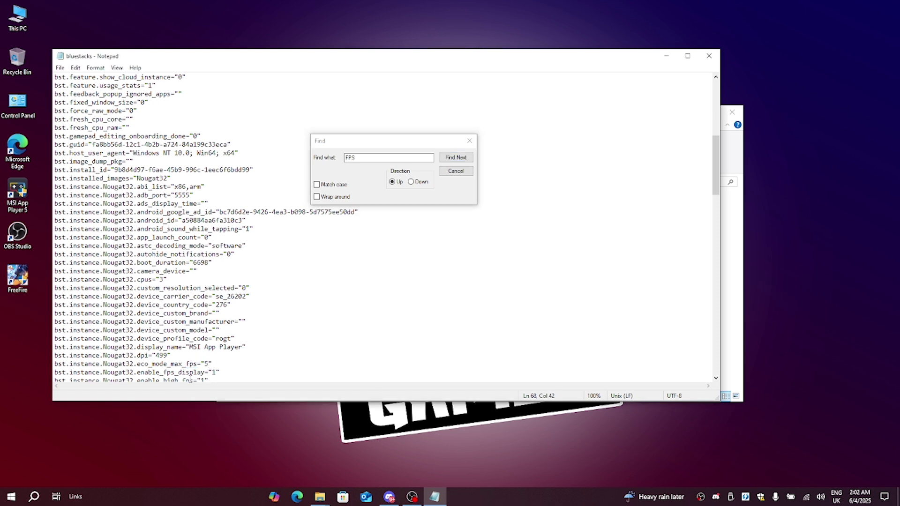
Search downward for the Nougat32 enable_high_fps entry and set its value to 450
{"action": "left_click", "coordinate": [417, 182]}
{"action": "left_click", "coordinate": [456, 157]}
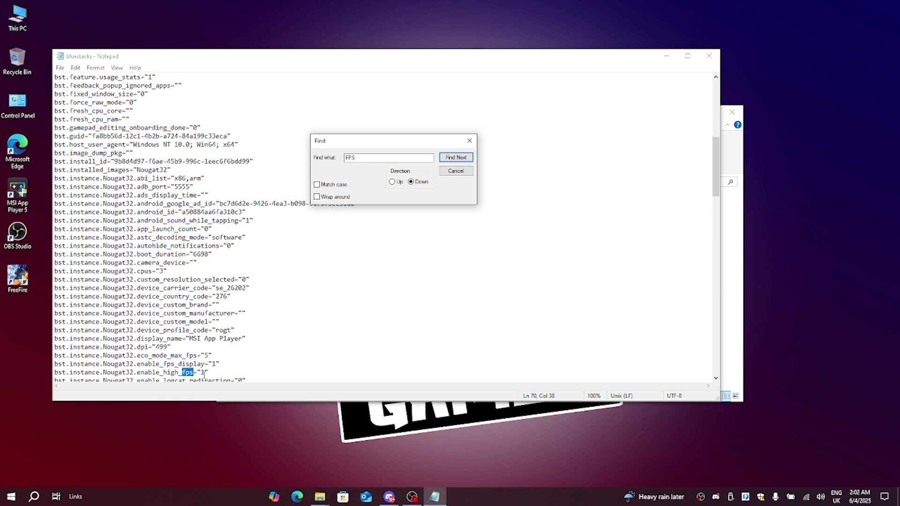
{"action": "left_click_drag", "start_coordinate": [204, 373], "coordinate": [201, 373]}
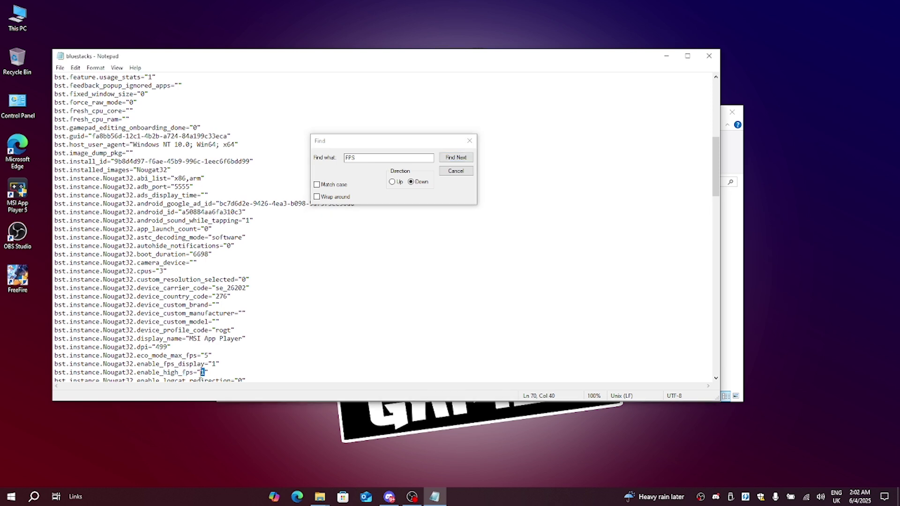
{"action": "type", "text": "450"}
Set the Nougat32 max_fps entry to 450 and find the next FPS entry
{"action": "left_click", "coordinate": [456, 158]}
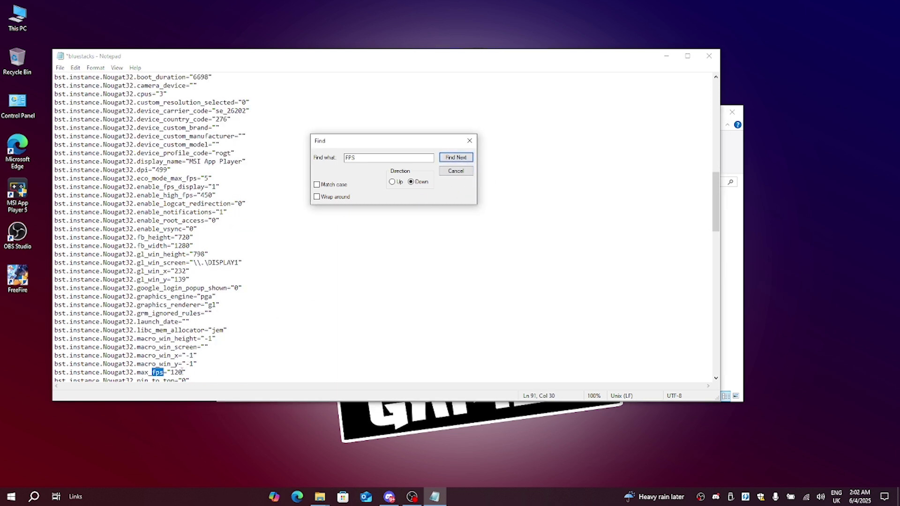
{"action": "left_click_drag", "start_coordinate": [182, 372], "coordinate": [175, 372]}
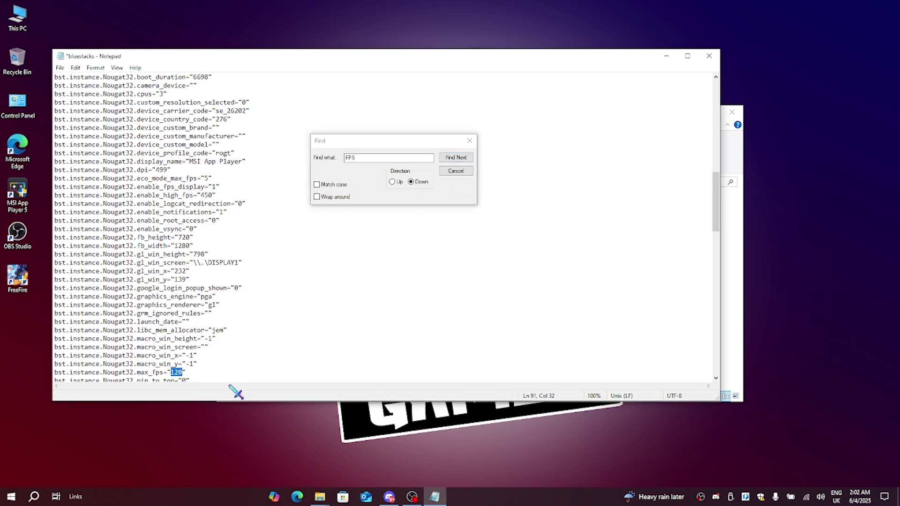
{"action": "type", "text": "45"}
{"action": "left_click", "coordinate": [456, 158]}
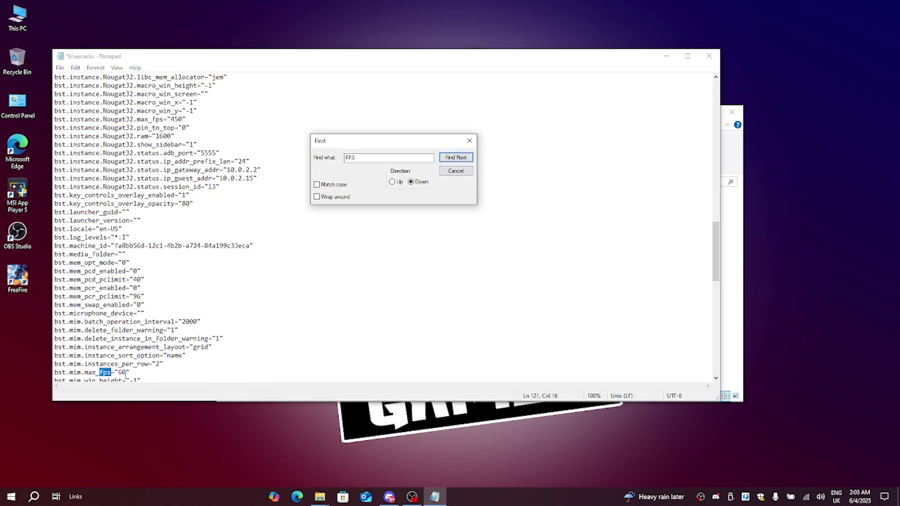
Set the bst.mim.max_fps entry to 450, check for further FPS entries, and close the search
{"action": "left_click_drag", "start_coordinate": [126, 372], "coordinate": [119, 372]}
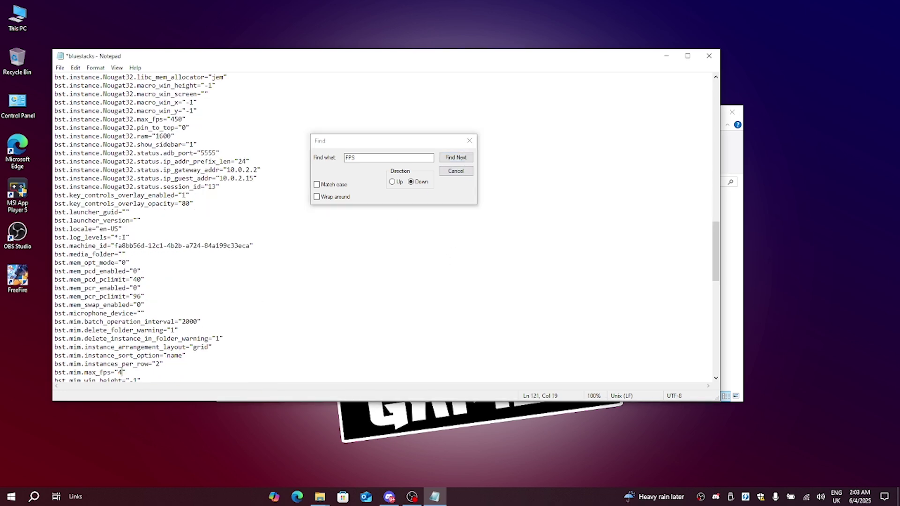
{"action": "left_click", "coordinate": [455, 158]}
{"action": "left_click", "coordinate": [472, 281]}
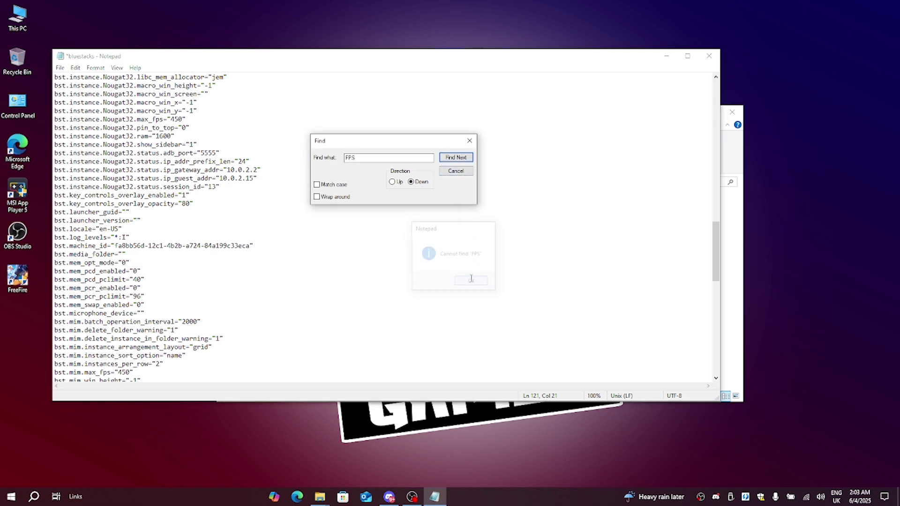
{"action": "left_click", "coordinate": [469, 141]}
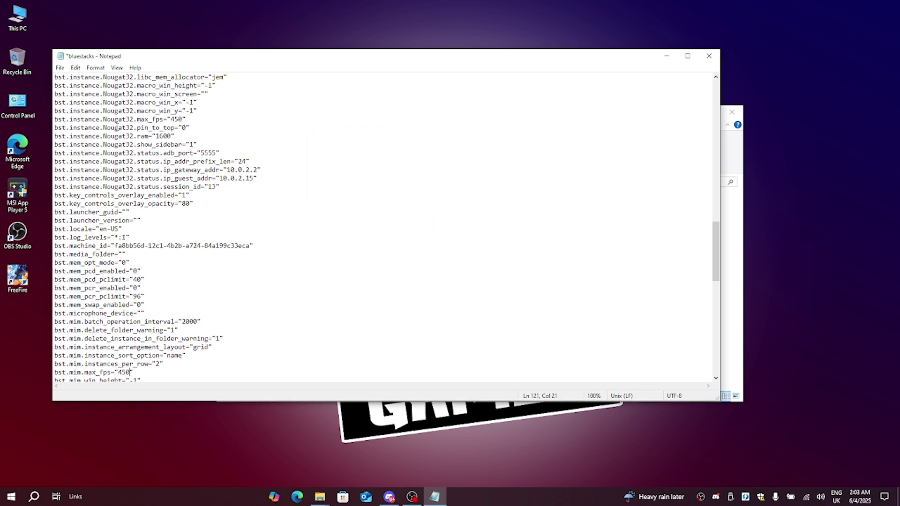
Save the edited bluestacks.conf file and close it
{"action": "left_click", "coordinate": [60, 69]}
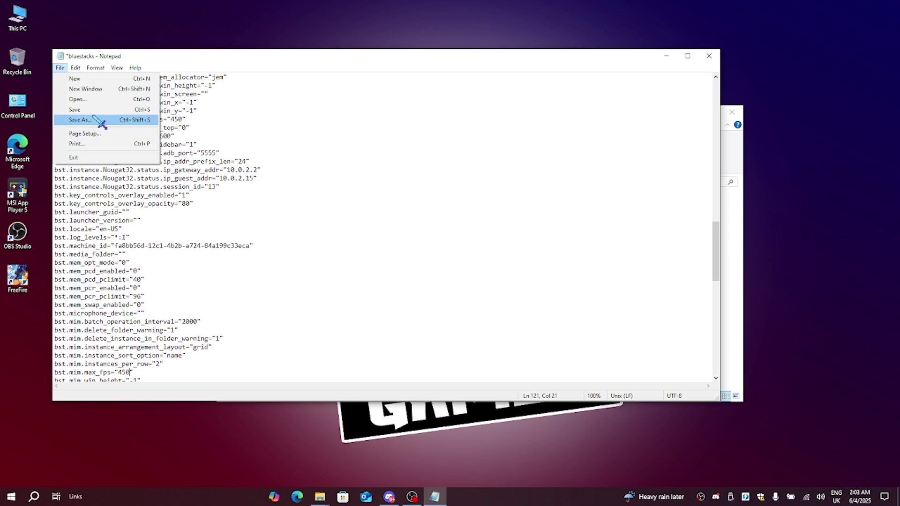
{"action": "left_click", "coordinate": [96, 109]}
{"action": "left_click", "coordinate": [60, 68]}
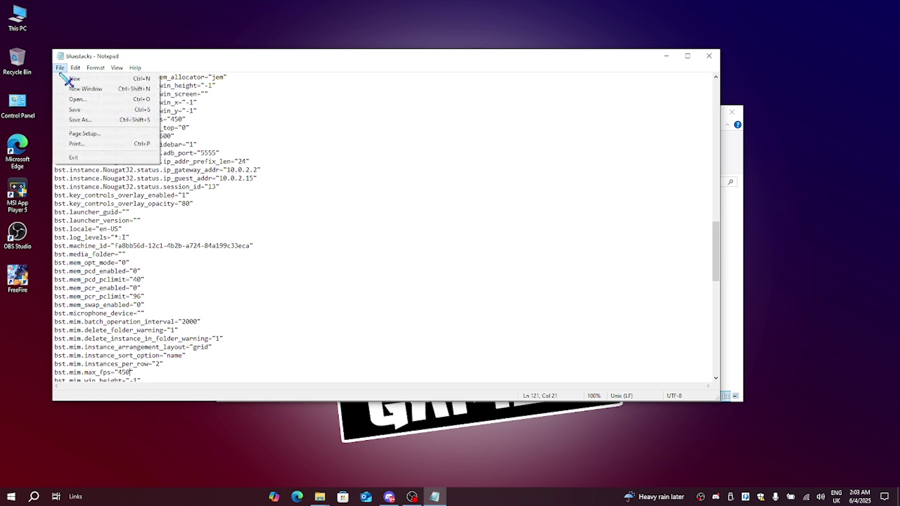
{"action": "left_click", "coordinate": [94, 111]}
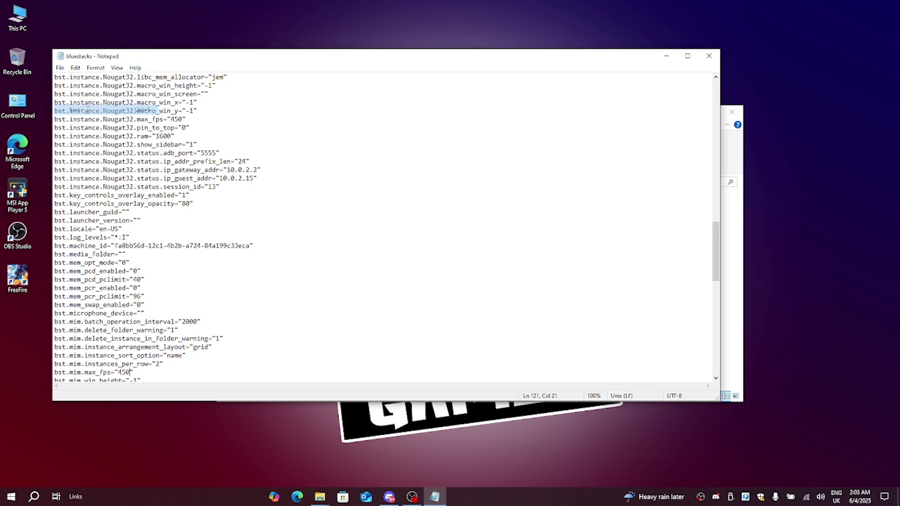
{"action": "left_click", "coordinate": [708, 56]}
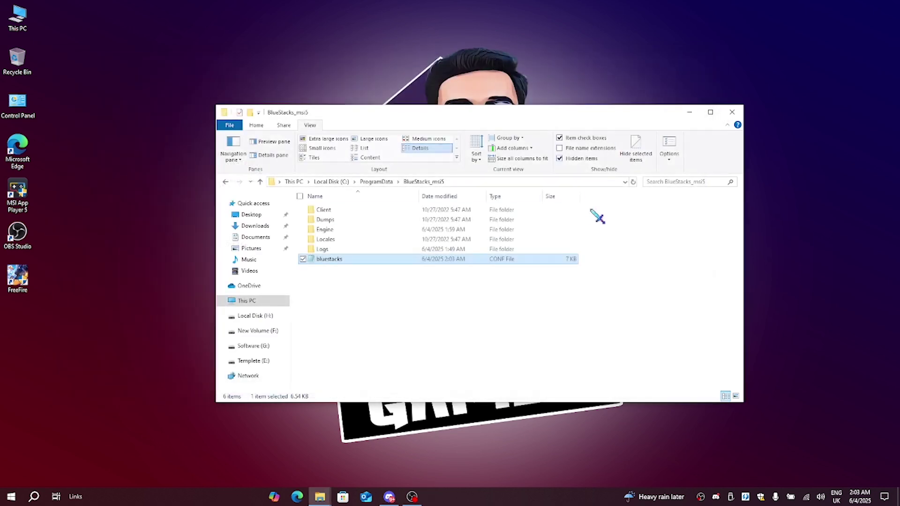
Refresh and close the BlueStacks_msi5 folder, and refresh the desktop
{"action": "right_click", "coordinate": [428, 304]}
{"action": "left_click", "coordinate": [412, 341]}
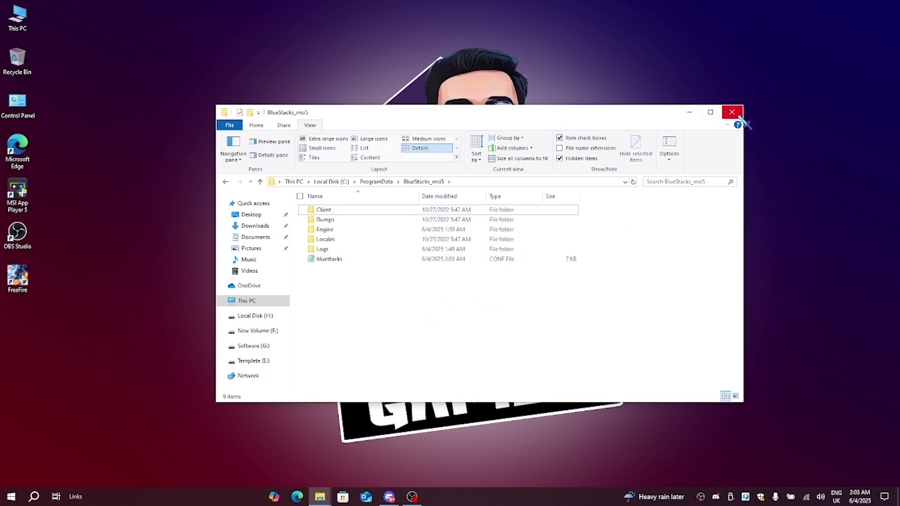
{"action": "left_click", "coordinate": [738, 116]}
{"action": "right_click", "coordinate": [199, 156]}
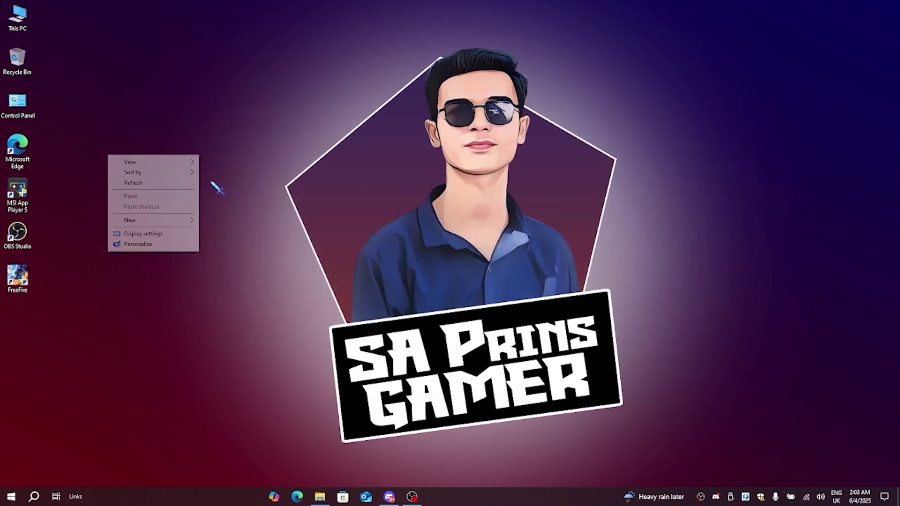
{"action": "left_click", "coordinate": [169, 184]}
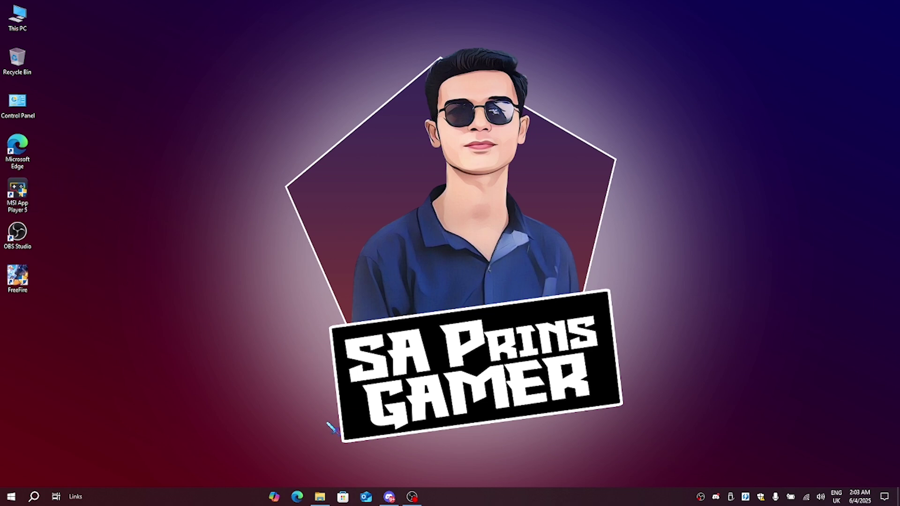
Bring up the regit folder and check the No Recoil and Zero Recoil reg downloads in the REG channel of the Discord server
{"action": "left_click", "coordinate": [319, 497]}
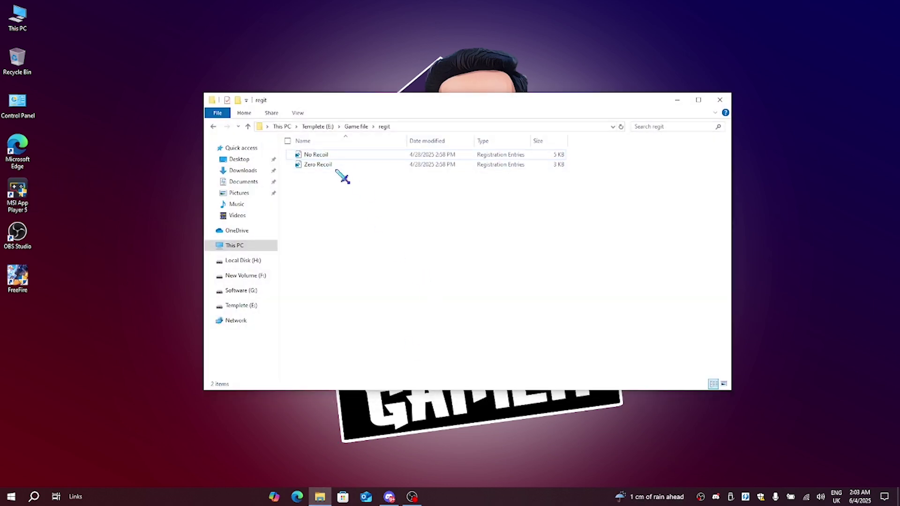
{"action": "left_click", "coordinate": [389, 496]}
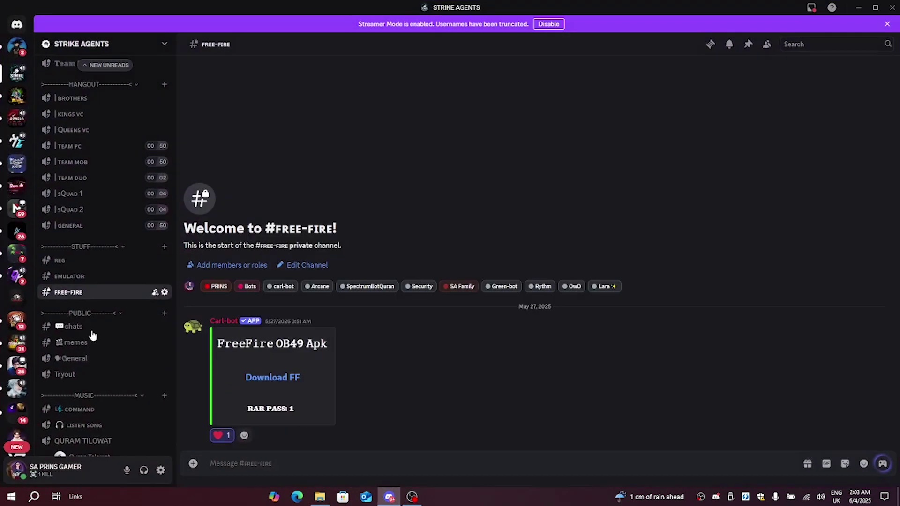
{"action": "left_click", "coordinate": [94, 278]}
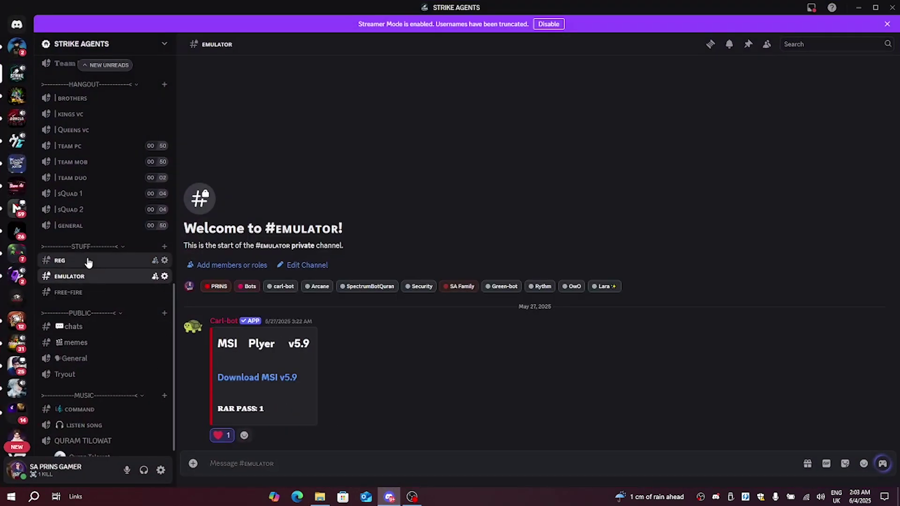
{"action": "left_click", "coordinate": [88, 261]}
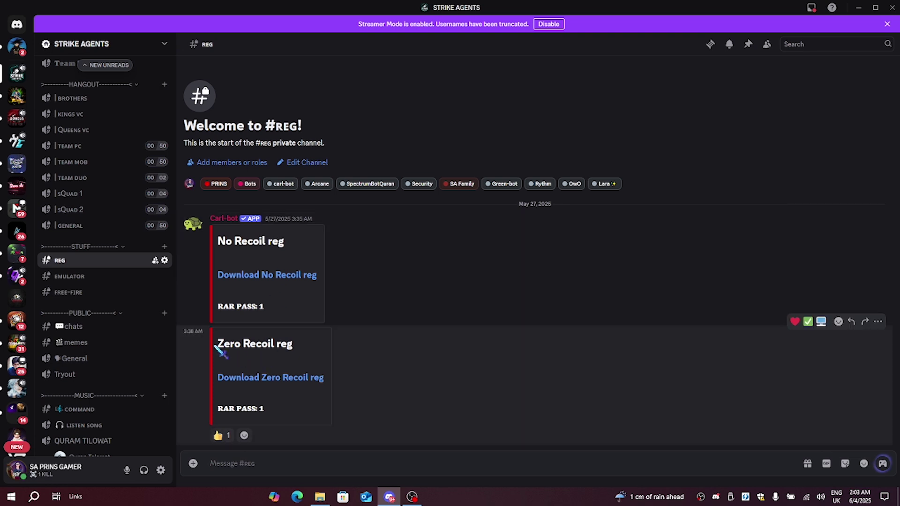
{"action": "left_click_drag", "start_coordinate": [216, 345], "coordinate": [315, 344]}
{"action": "left_click_drag", "start_coordinate": [215, 242], "coordinate": [311, 253]}
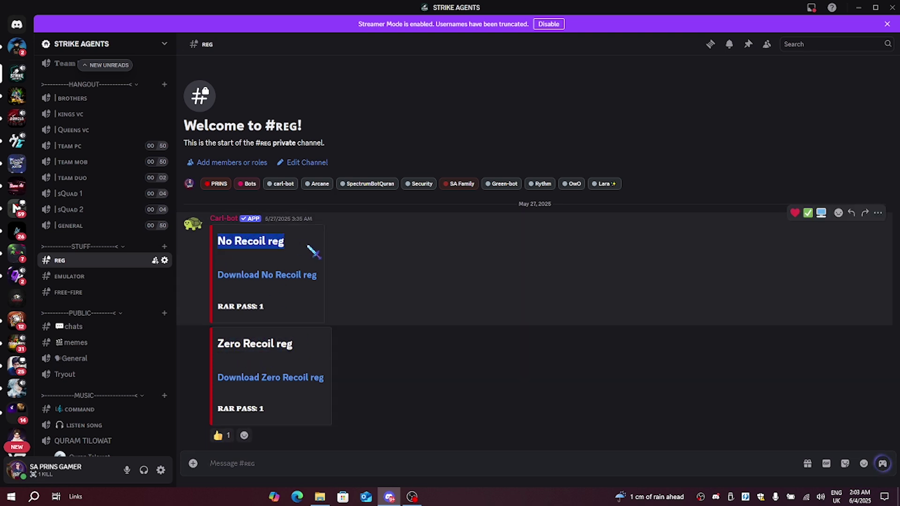
{"action": "left_click", "coordinate": [319, 255]}
{"action": "left_click", "coordinate": [858, 7]}
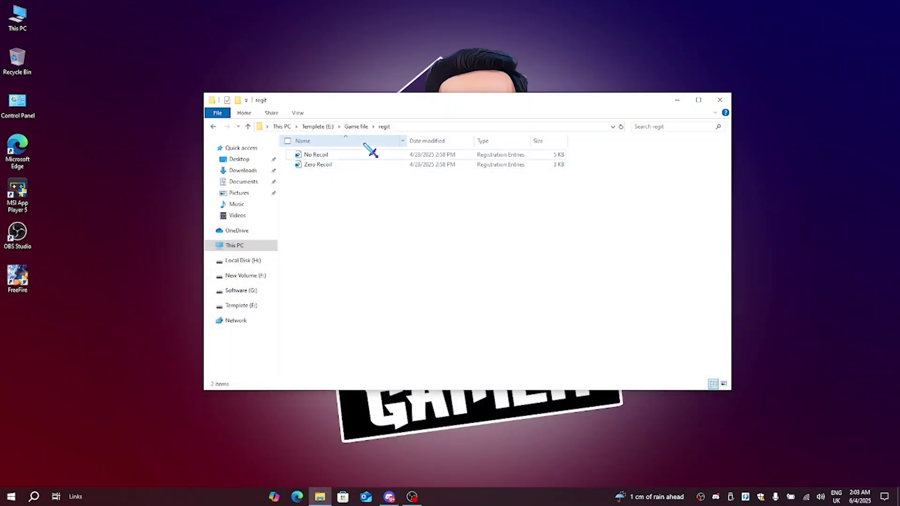
Run the No Recoil and Zero Recoil registry files from the regit folder and close the folder
{"action": "double_click", "coordinate": [354, 156]}
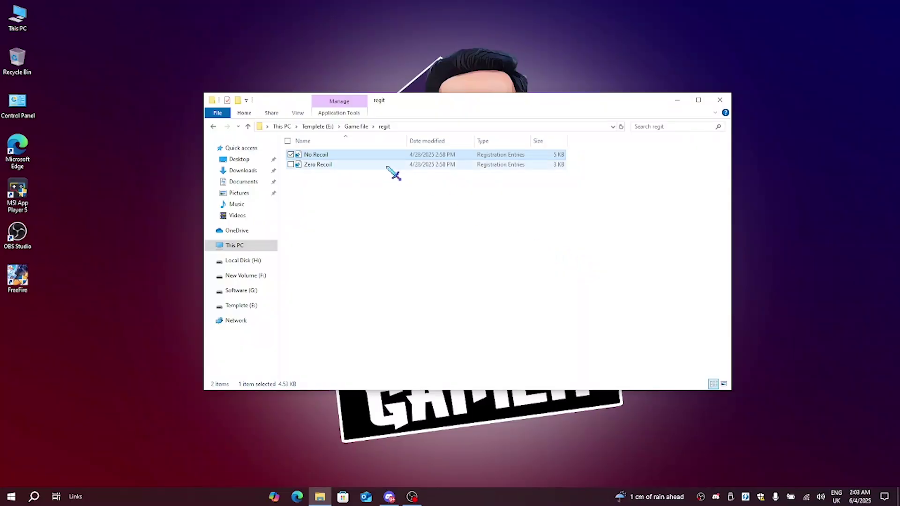
{"action": "double_click", "coordinate": [390, 165]}
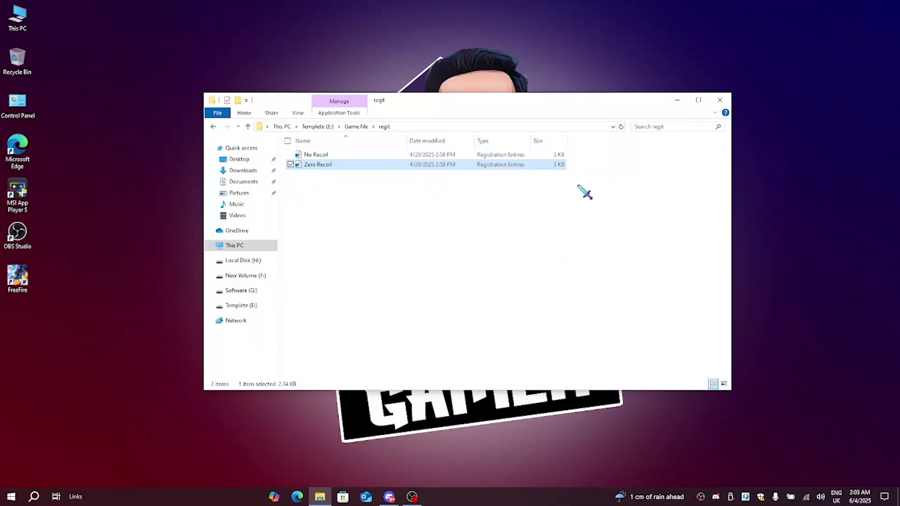
{"action": "left_click_drag", "start_coordinate": [585, 193], "coordinate": [494, 174]}
{"action": "left_click", "coordinate": [554, 270]}
{"action": "left_click", "coordinate": [720, 99]}
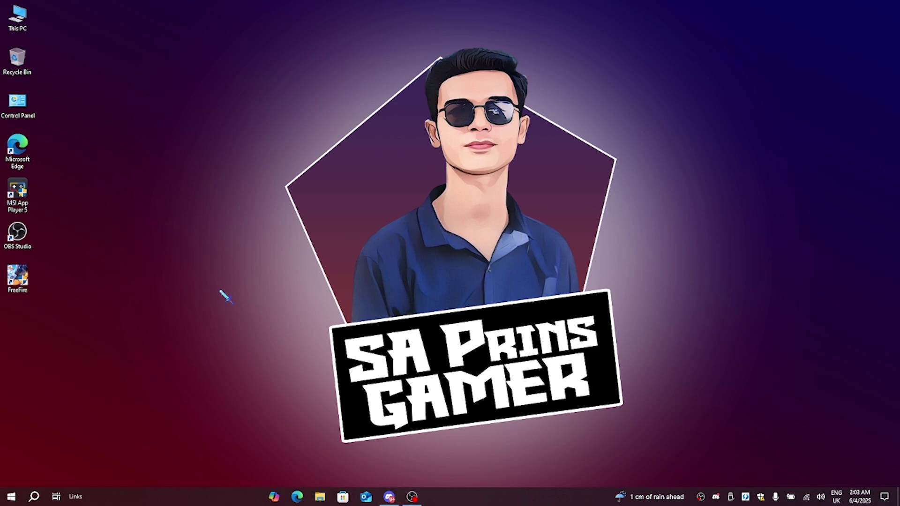
Search Windows for the mouse settings, open the additional mouse options, and close Settings, keeping Mouse Properties open
{"action": "left_click", "coordinate": [34, 497]}
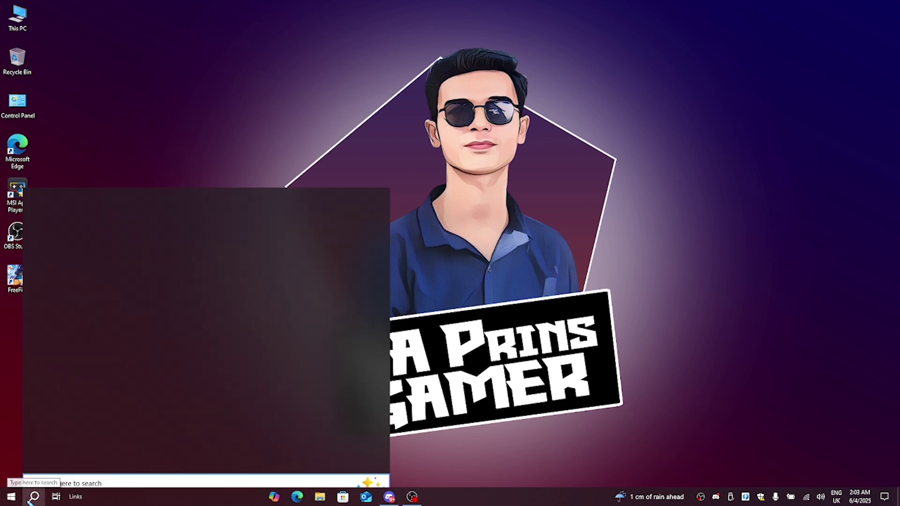
{"action": "type", "text": "M"}
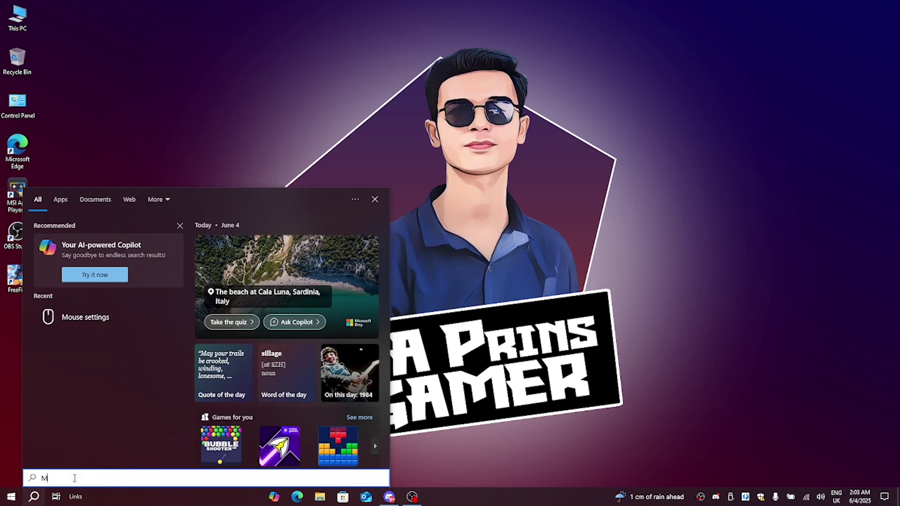
{"action": "type", "text": "OUS"}
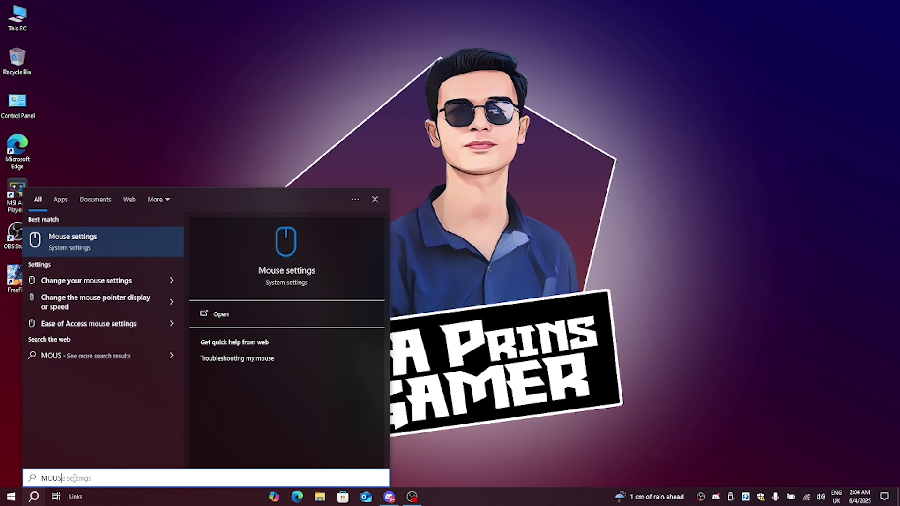
{"action": "left_click", "coordinate": [109, 246]}
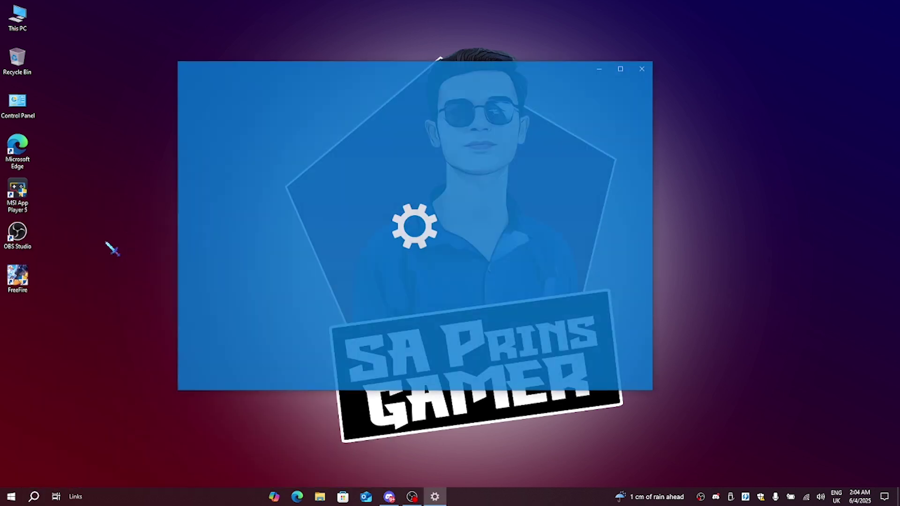
{"action": "scroll", "coordinate": [440, 253], "scroll_direction": "down", "scroll_amount": 2}
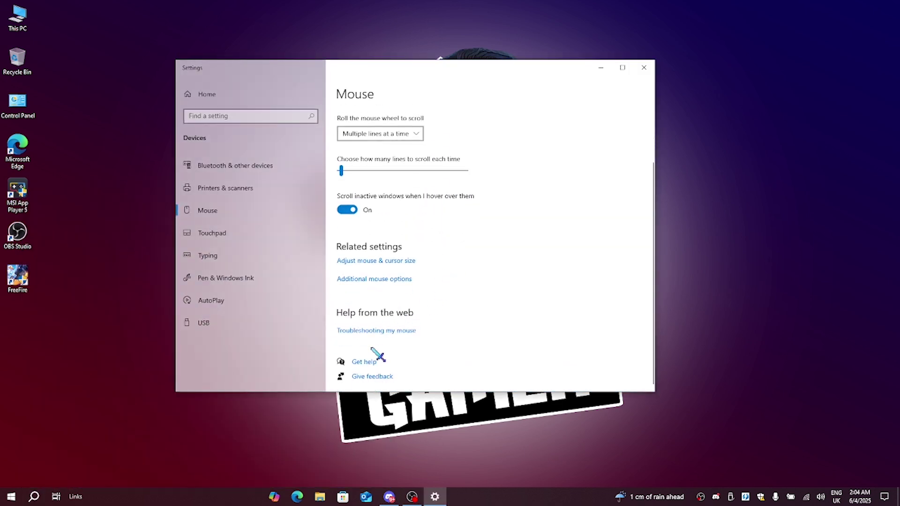
{"action": "left_click", "coordinate": [374, 278]}
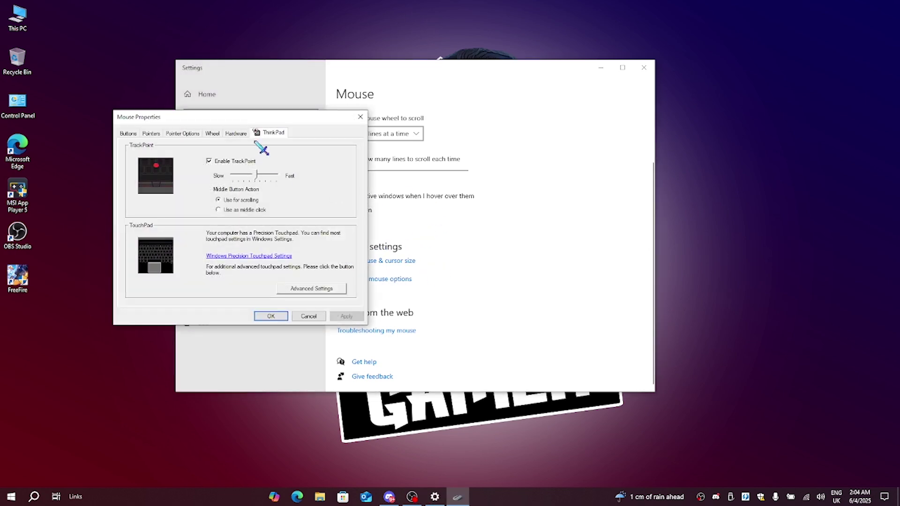
{"action": "left_click_drag", "start_coordinate": [237, 121], "coordinate": [376, 119]}
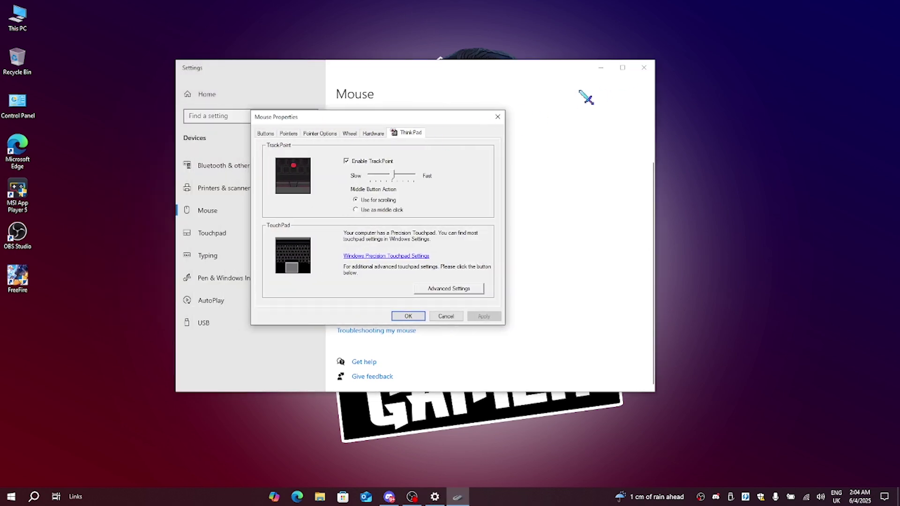
{"action": "left_click", "coordinate": [643, 68]}
{"action": "left_click_drag", "start_coordinate": [378, 114], "coordinate": [430, 117]}
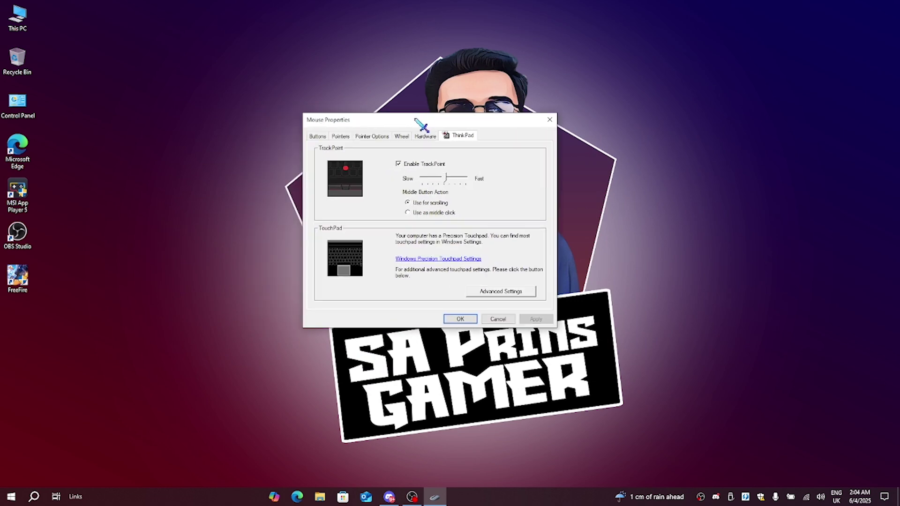
Set the mouse double-click speed to the fastest setting and apply it
{"action": "left_click", "coordinate": [317, 136]}
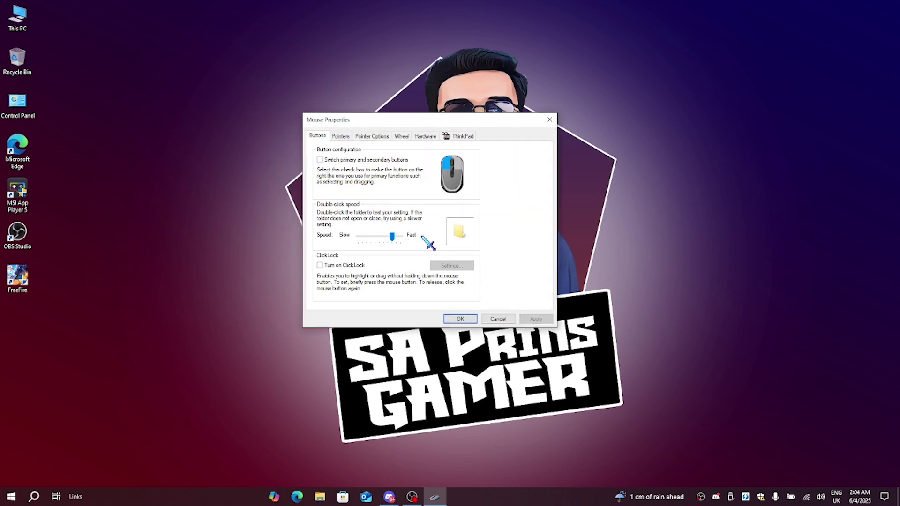
{"action": "left_click_drag", "start_coordinate": [396, 239], "coordinate": [426, 237]}
{"action": "left_click", "coordinate": [536, 320]}
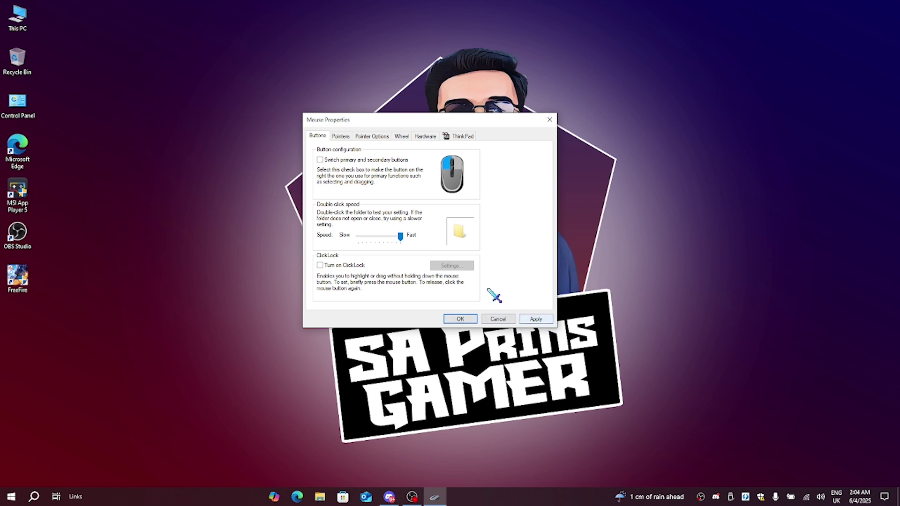
Make sure Enhance pointer precision is turned off in the pointer options, apply the settings, and close Mouse Properties
{"action": "left_click", "coordinate": [341, 136]}
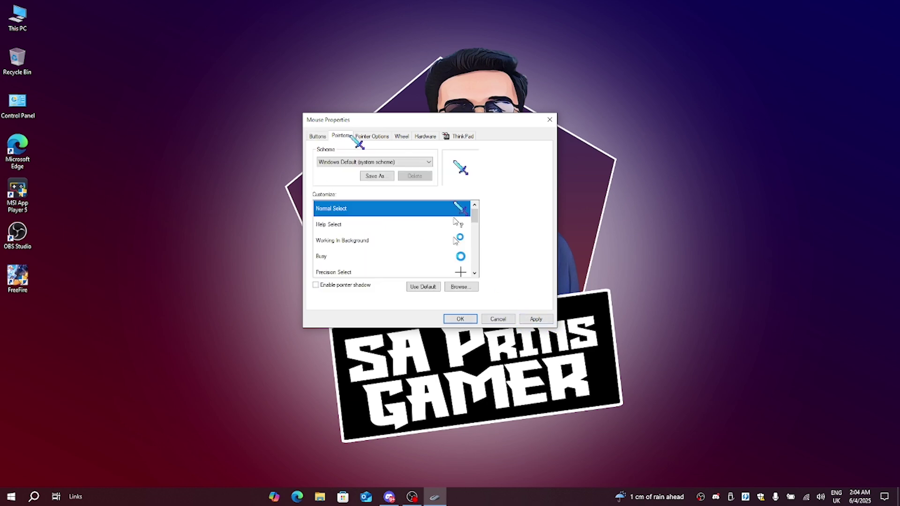
{"action": "left_click", "coordinate": [372, 136]}
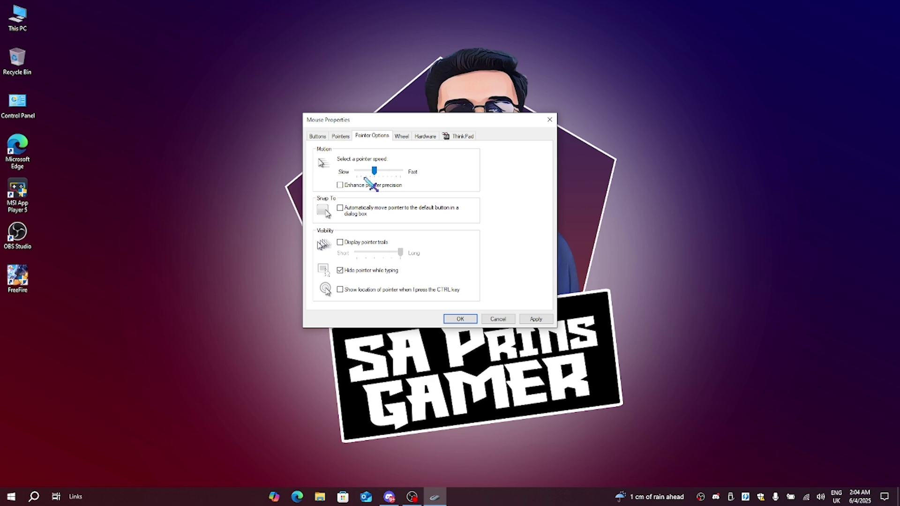
{"action": "left_click", "coordinate": [341, 185]}
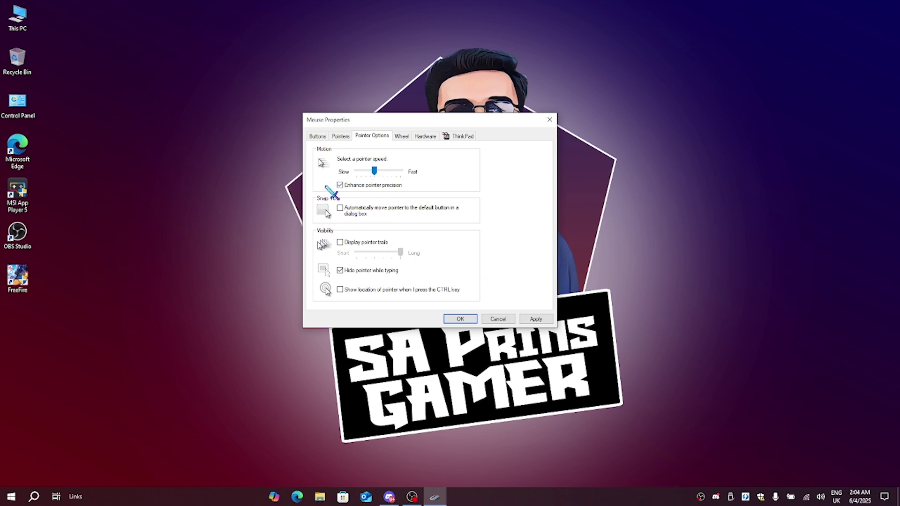
{"action": "left_click", "coordinate": [340, 185]}
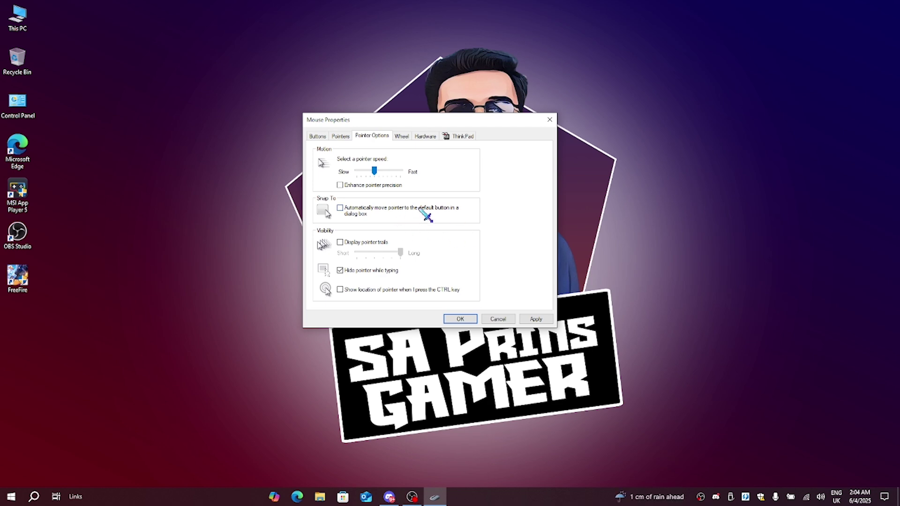
{"action": "left_click", "coordinate": [527, 319]}
{"action": "key", "text": "Return"}
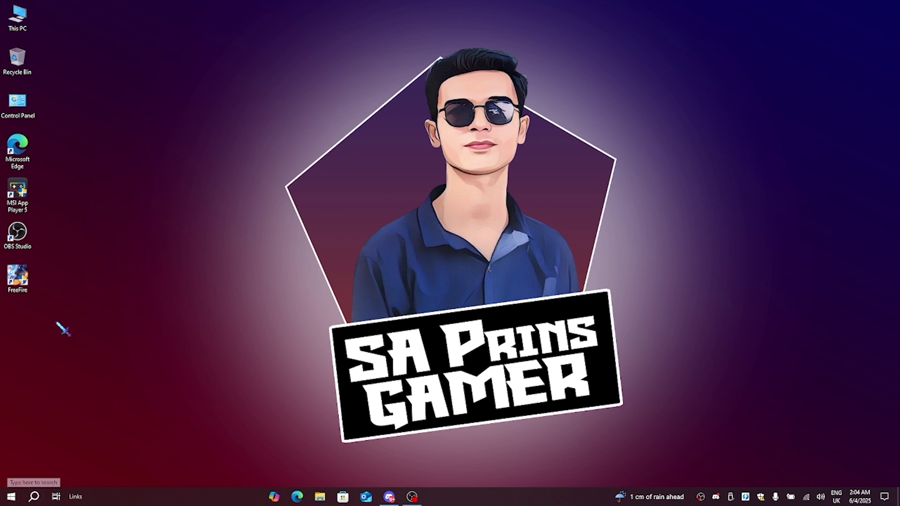
Open the Mouse Keys setup page from the mouse options in Control Panel's Ease of Access settings
{"action": "double_click", "coordinate": [21, 106]}
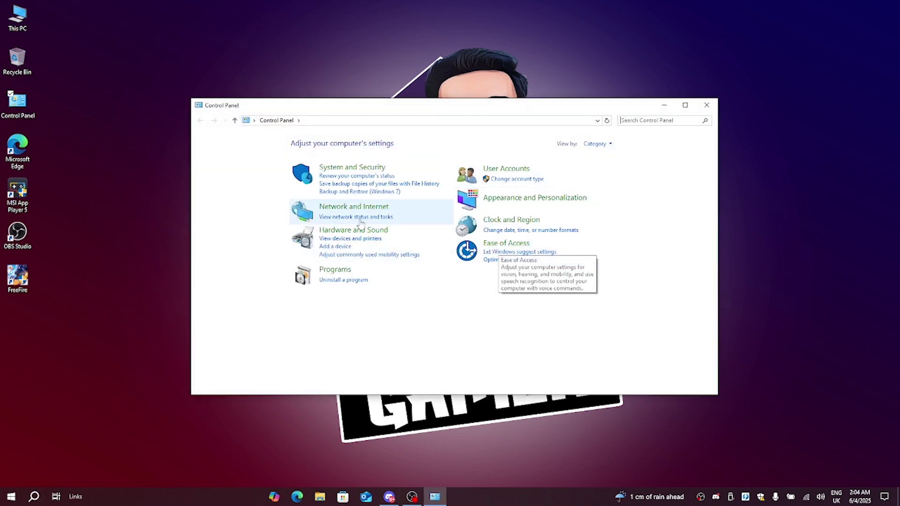
{"action": "left_click", "coordinate": [499, 243]}
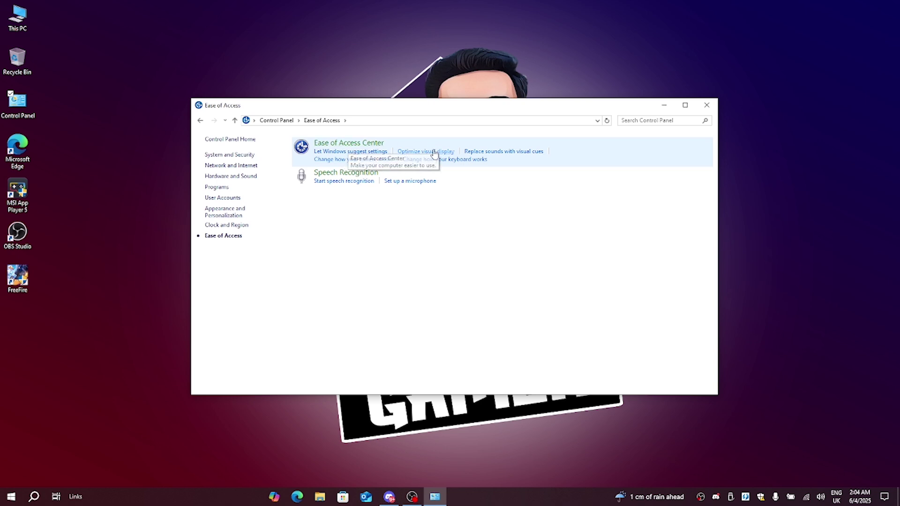
{"action": "left_click", "coordinate": [365, 152]}
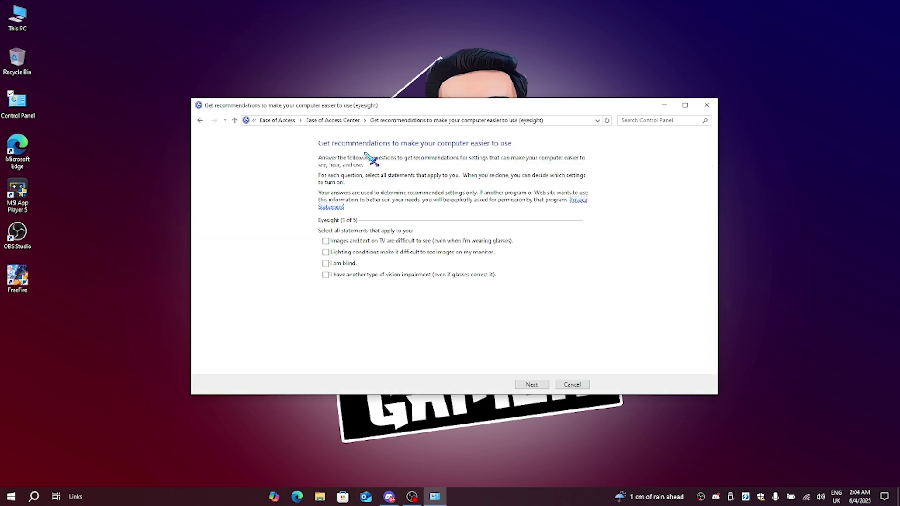
{"action": "left_click", "coordinate": [202, 120]}
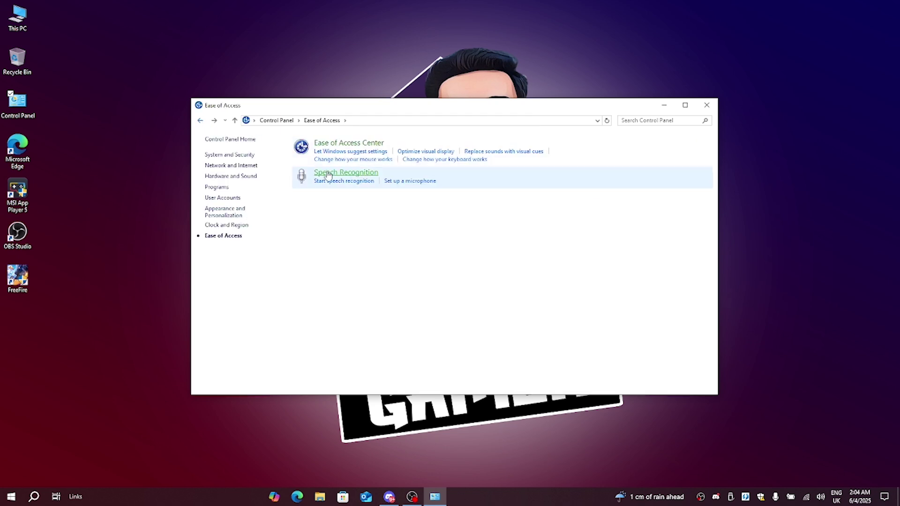
{"action": "left_click", "coordinate": [351, 160]}
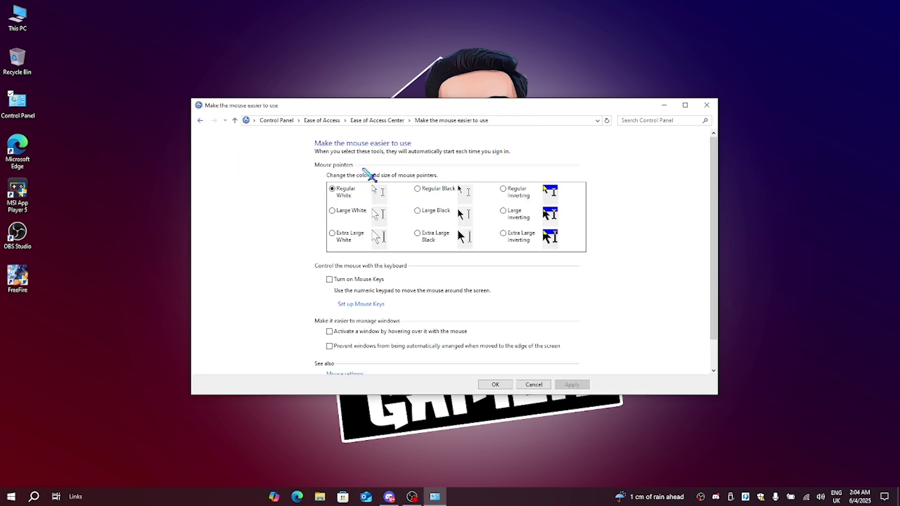
{"action": "scroll", "coordinate": [419, 294], "scroll_direction": "down", "scroll_amount": 1}
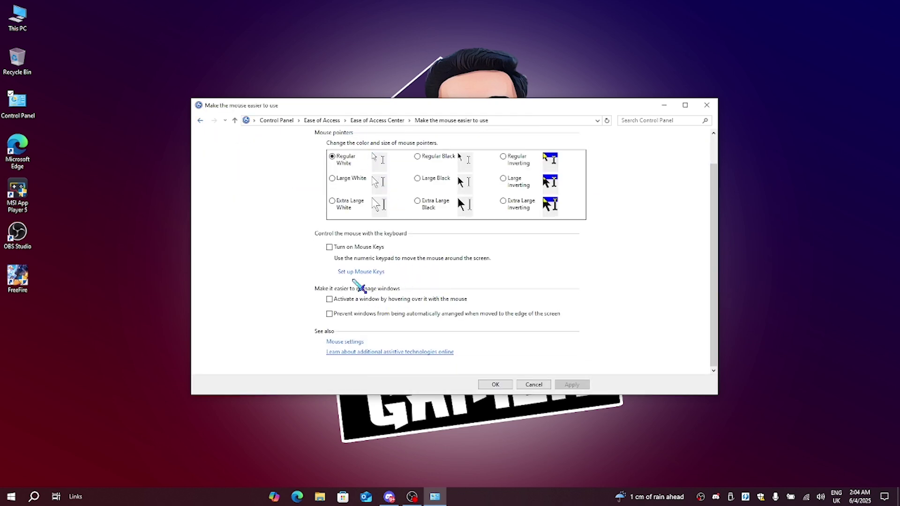
{"action": "scroll", "coordinate": [389, 256], "scroll_direction": "up", "scroll_amount": 1}
{"action": "scroll", "coordinate": [407, 256], "scroll_direction": "down", "scroll_amount": 1}
{"action": "left_click", "coordinate": [359, 272]}
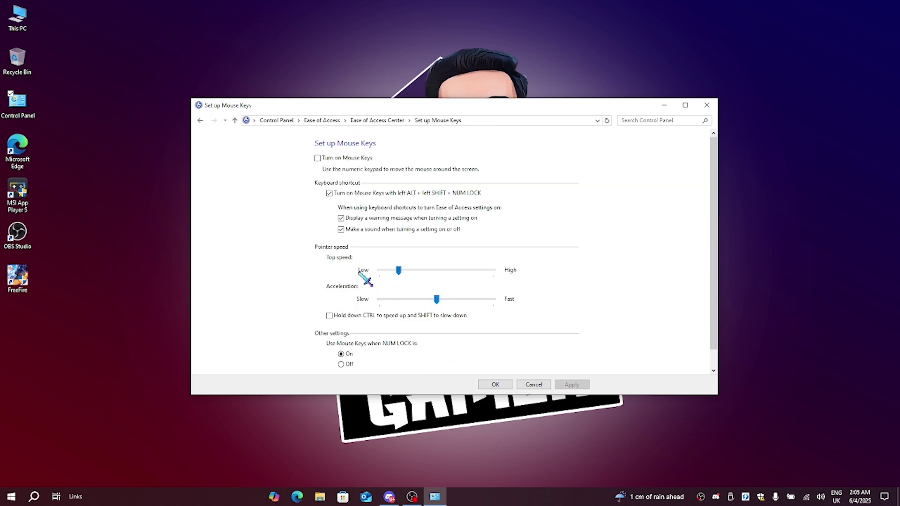
Set the Mouse Keys top speed to the lowest and acceleration to the slowest, and save the settings
{"action": "left_click_drag", "start_coordinate": [398, 271], "coordinate": [518, 271]}
{"action": "left_click_drag", "start_coordinate": [440, 300], "coordinate": [526, 300]}
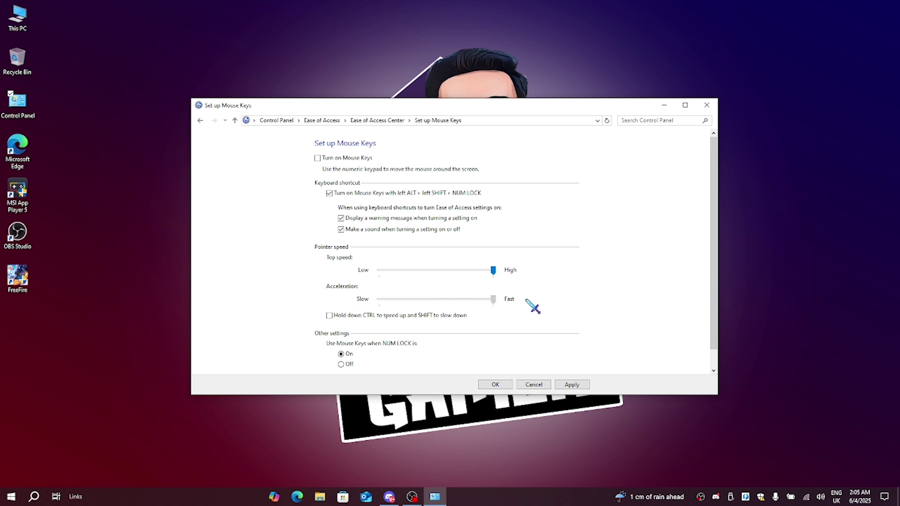
{"action": "left_click_drag", "start_coordinate": [492, 270], "coordinate": [351, 272]}
{"action": "left_click_drag", "start_coordinate": [491, 299], "coordinate": [367, 304]}
{"action": "left_click", "coordinate": [571, 382]}
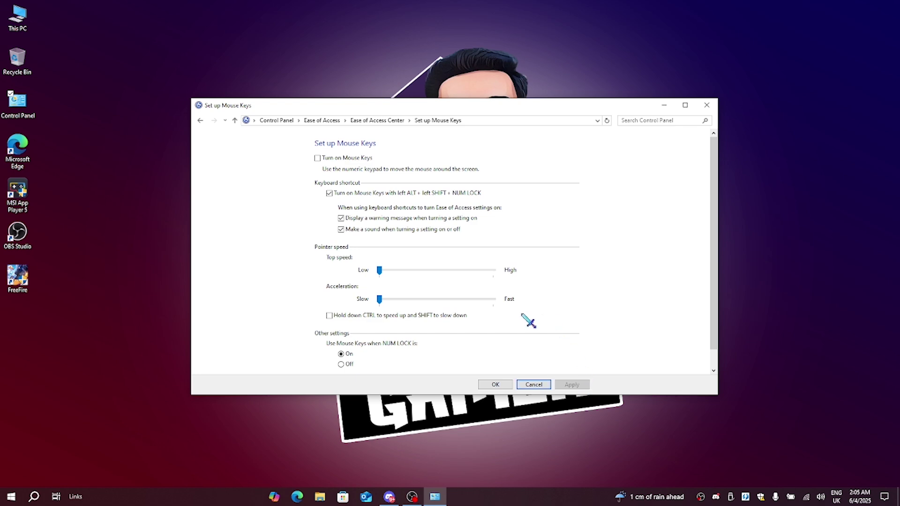
{"action": "left_click", "coordinate": [495, 385]}
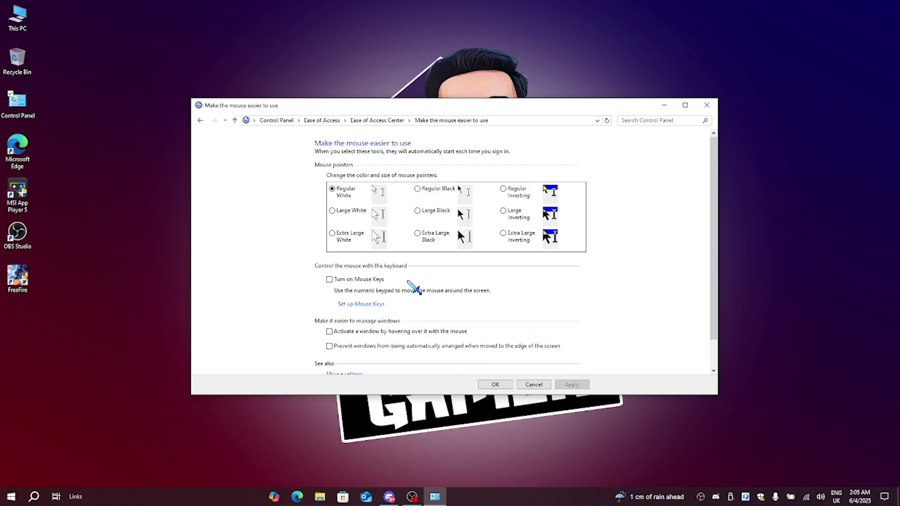
Search Control Panel for KEY, open the keyboard status properties, and close Control Panel, keeping Keyboard Properties open
{"action": "left_click", "coordinate": [200, 121]}
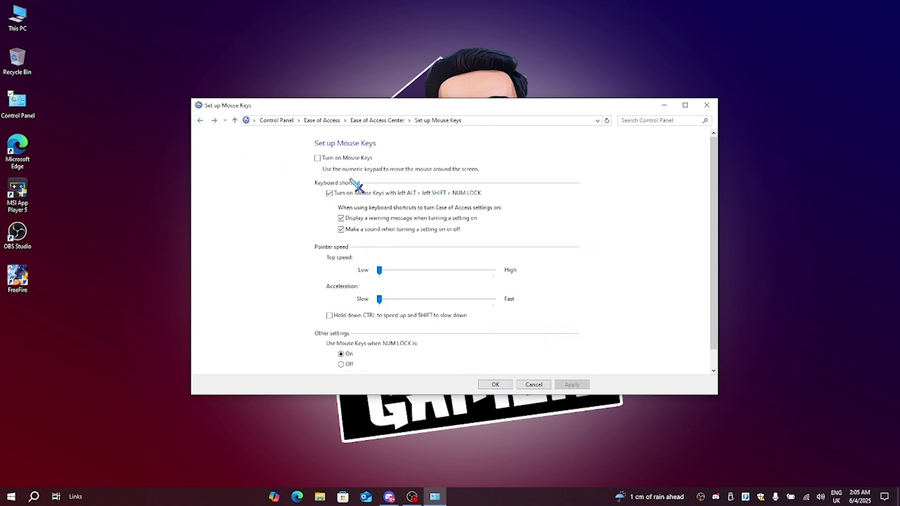
{"action": "left_click", "coordinate": [199, 121]}
{"action": "left_click", "coordinate": [201, 121]}
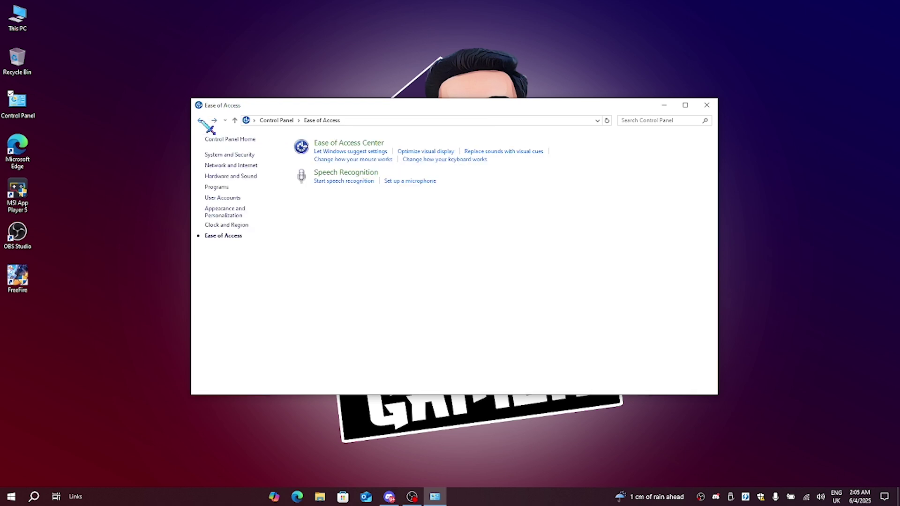
{"action": "left_click", "coordinate": [201, 121]}
{"action": "left_click", "coordinate": [214, 121]}
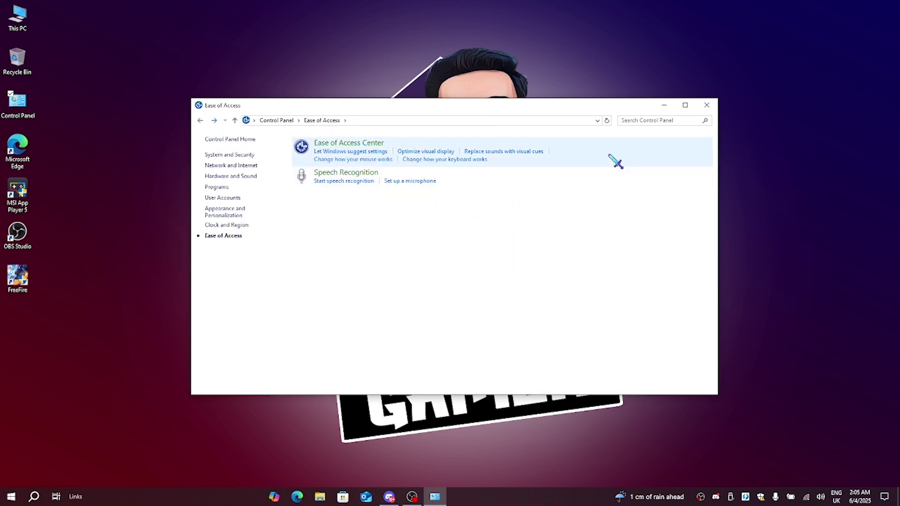
{"action": "left_click", "coordinate": [645, 120]}
{"action": "type", "text": "KEY"}
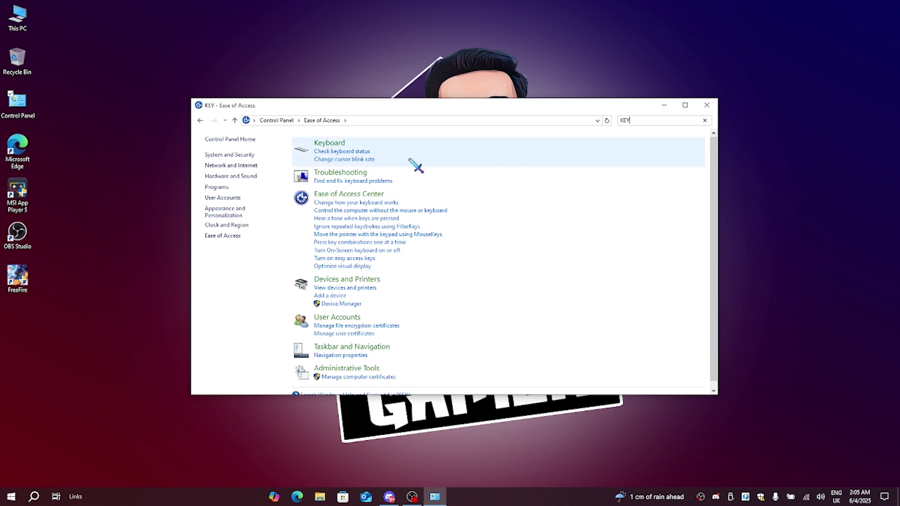
{"action": "left_click", "coordinate": [362, 153]}
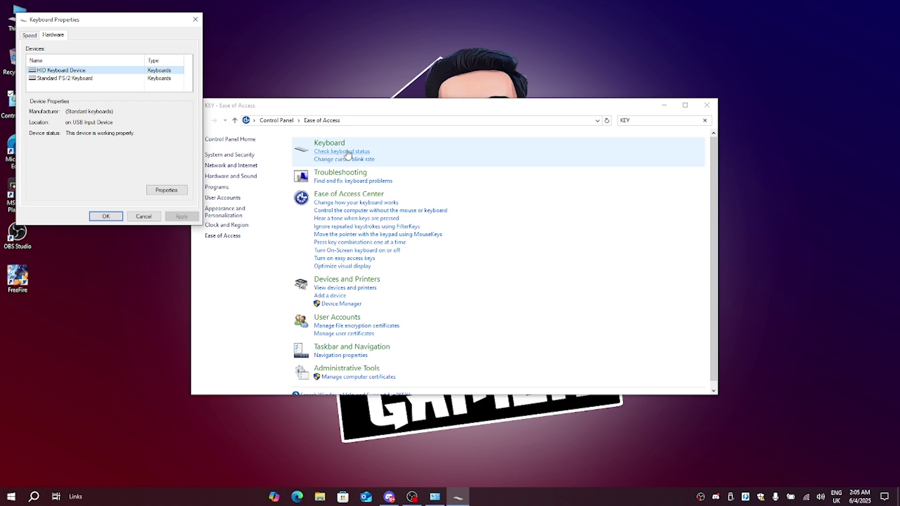
{"action": "left_click_drag", "start_coordinate": [142, 20], "coordinate": [447, 66]}
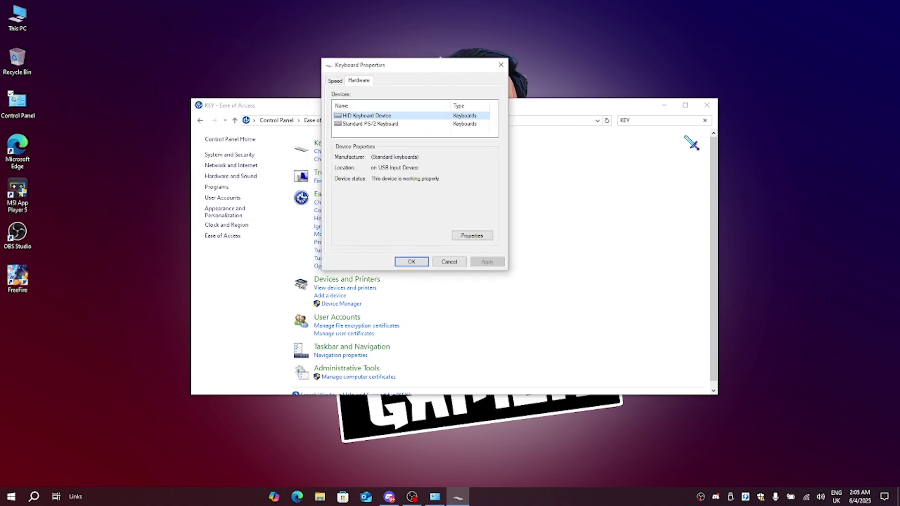
{"action": "left_click", "coordinate": [706, 105]}
Set the cursor blink rate to the fastest and the keyboard repeat delay to the shortest, and apply the settings
{"action": "left_click", "coordinate": [340, 80]}
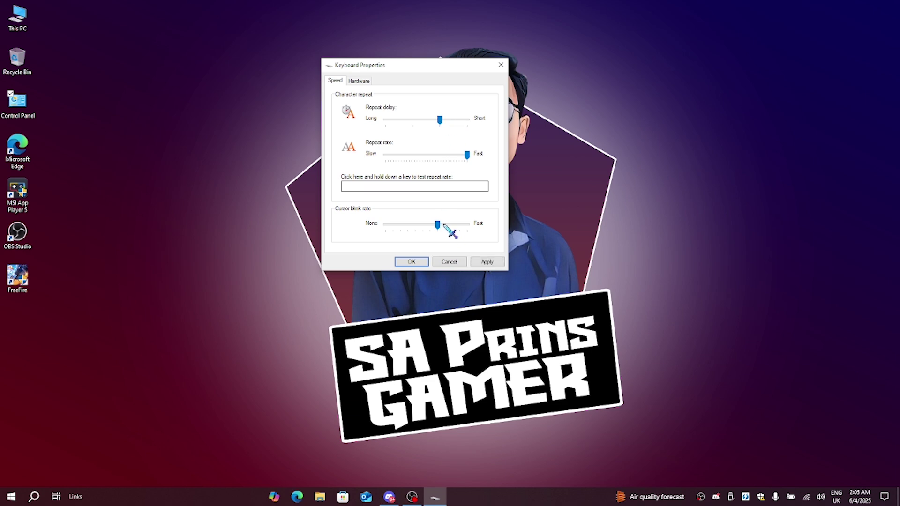
{"action": "left_click_drag", "start_coordinate": [443, 225], "coordinate": [478, 225]}
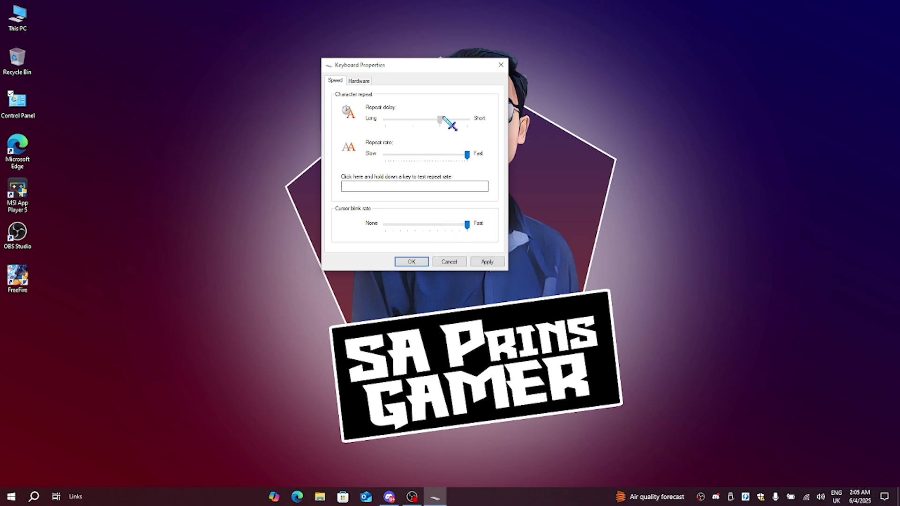
{"action": "left_click_drag", "start_coordinate": [443, 118], "coordinate": [475, 118]}
{"action": "left_click", "coordinate": [488, 262]}
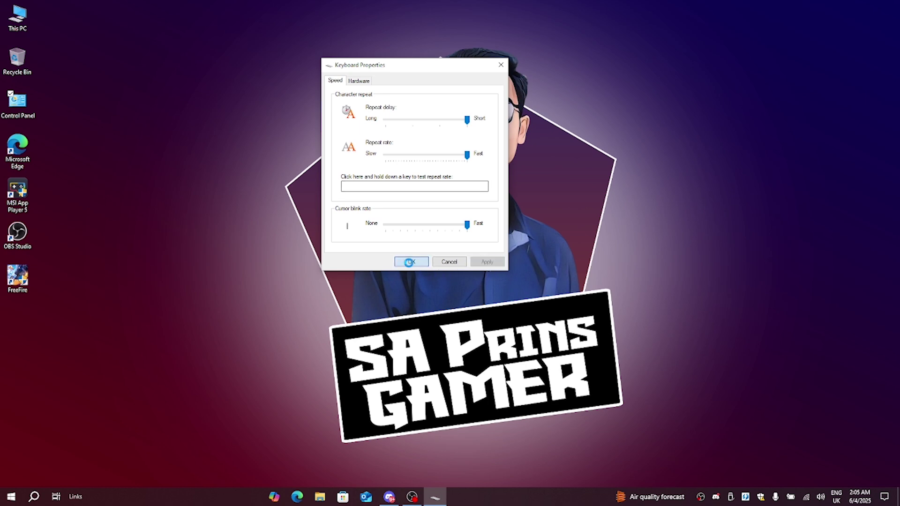
{"action": "left_click", "coordinate": [412, 262]}
{"action": "right_click", "coordinate": [193, 138]}
{"action": "left_click", "coordinate": [171, 166]}
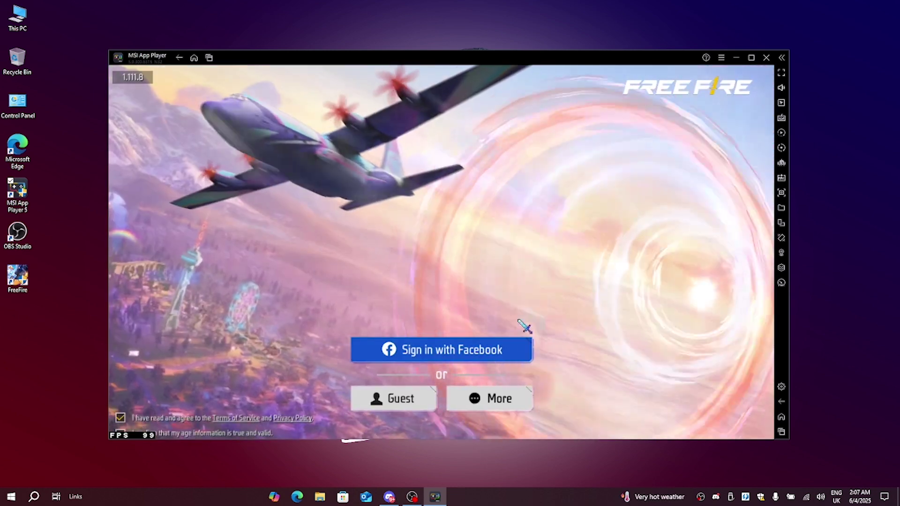
Sign in to Free Fire in MSI App Player with the existing Facebook account and enter the game
{"action": "left_click", "coordinate": [521, 347]}
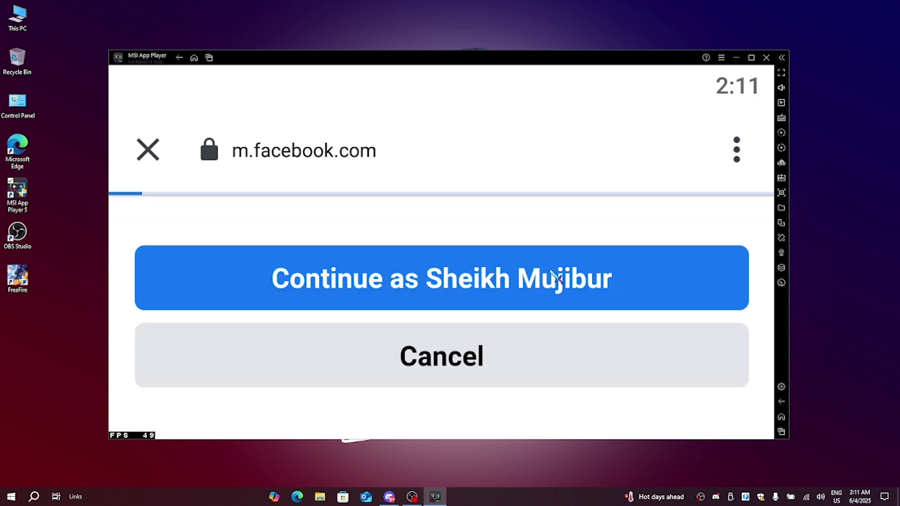
{"action": "left_click", "coordinate": [554, 277]}
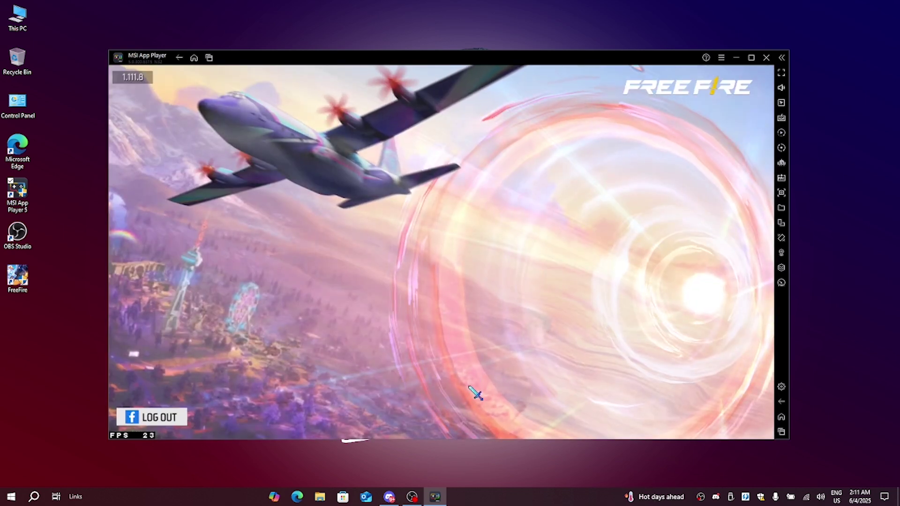
{"action": "left_click", "coordinate": [473, 402]}
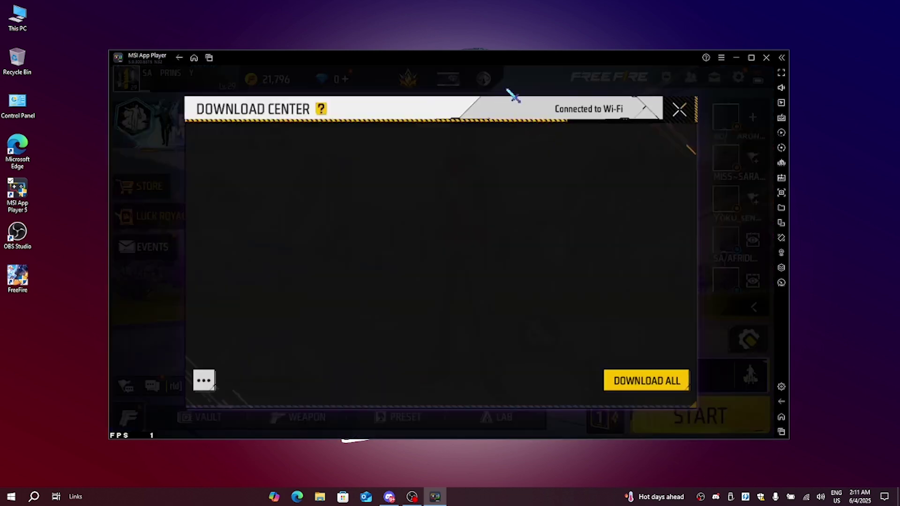
Turn off Auto-Download for Store & Luck Royale in the Download Center settings and close the Download Center
{"action": "left_click", "coordinate": [204, 380]}
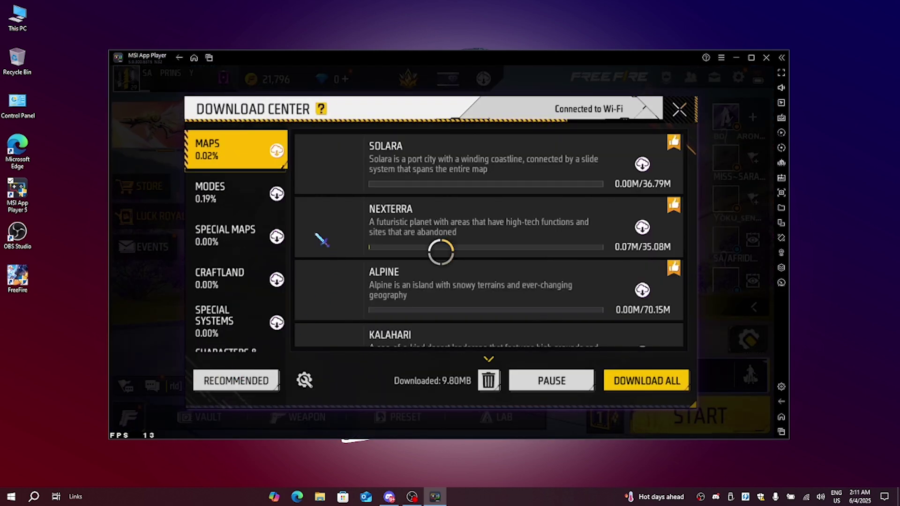
{"action": "left_click_drag", "start_coordinate": [245, 305], "coordinate": [236, 375]}
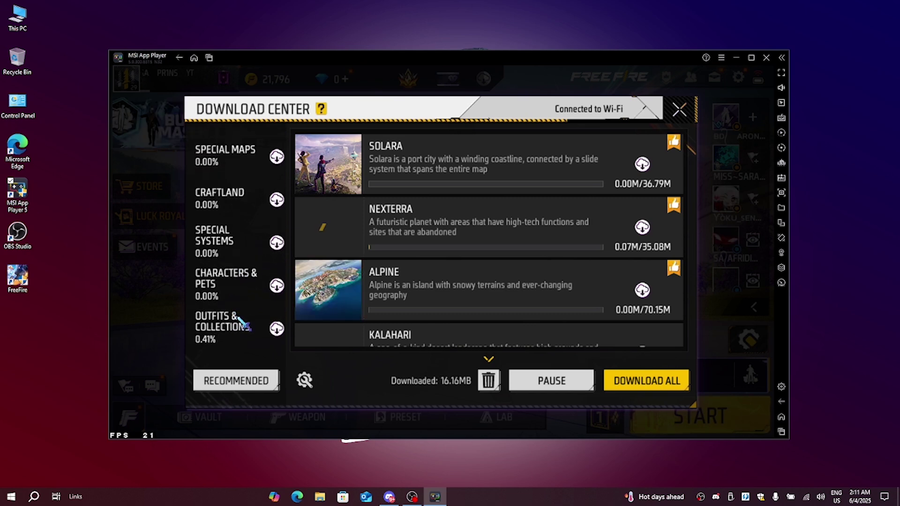
{"action": "left_click_drag", "start_coordinate": [227, 283], "coordinate": [227, 347]}
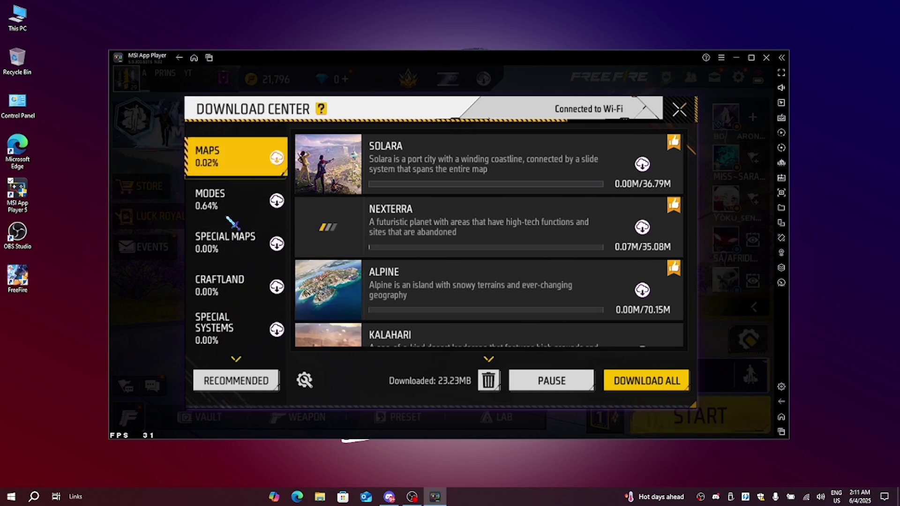
{"action": "left_click", "coordinate": [304, 380]}
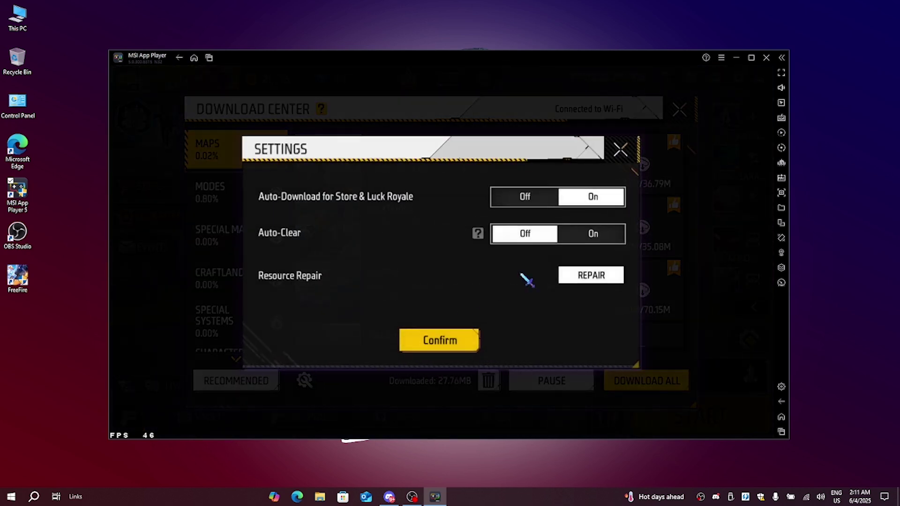
{"action": "left_click", "coordinate": [528, 196]}
{"action": "left_click", "coordinate": [446, 347]}
{"action": "left_click", "coordinate": [677, 123]}
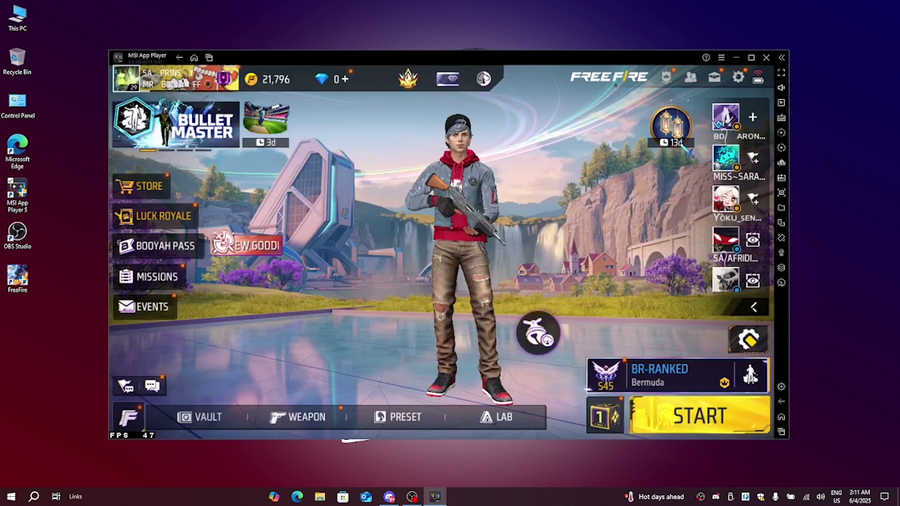
Download the synced game settings from Account & Basic, dismiss the Prime System announcement, and repeat the Settings Sync download
{"action": "left_click", "coordinate": [739, 78]}
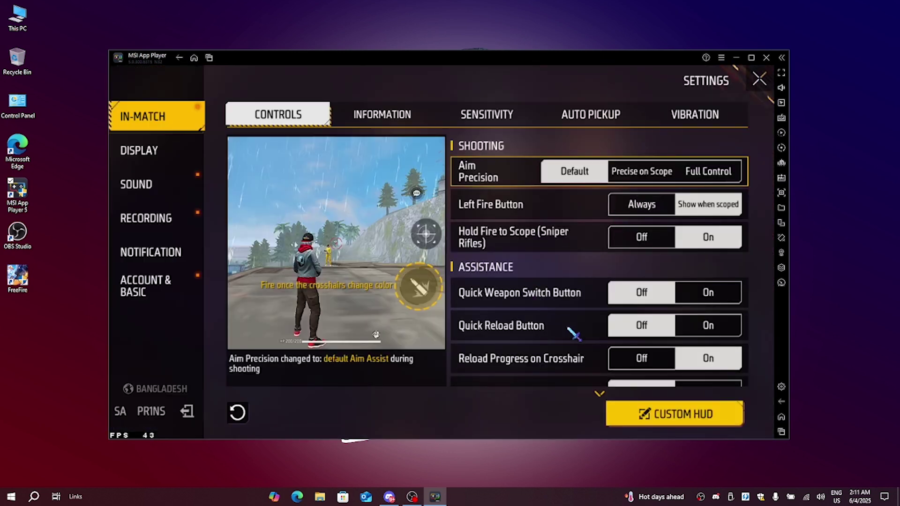
{"action": "left_click", "coordinate": [164, 289]}
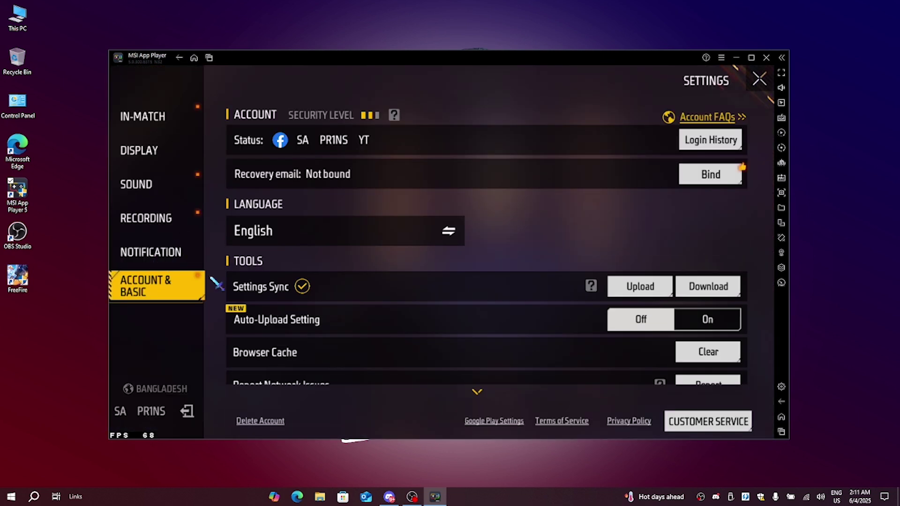
{"action": "left_click", "coordinate": [722, 288]}
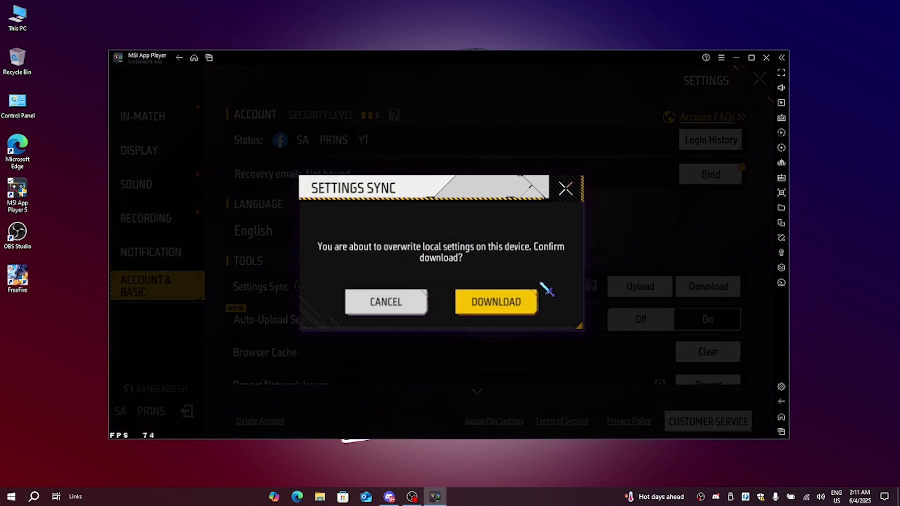
{"action": "left_click", "coordinate": [524, 300]}
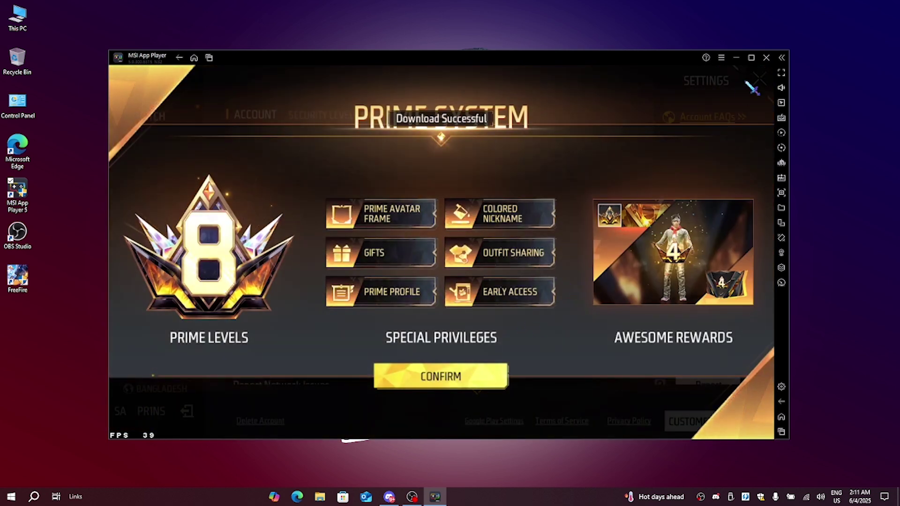
{"action": "left_click", "coordinate": [467, 385]}
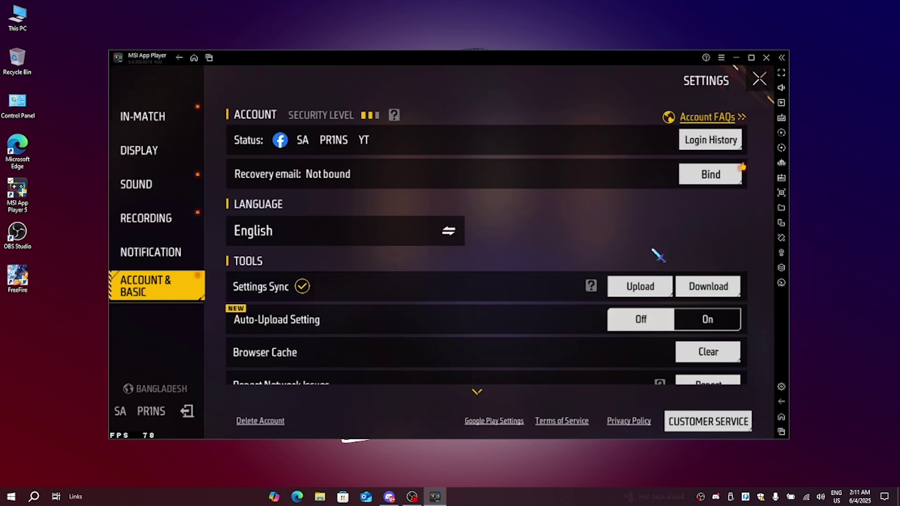
{"action": "left_click", "coordinate": [708, 289]}
{"action": "left_click", "coordinate": [511, 307]}
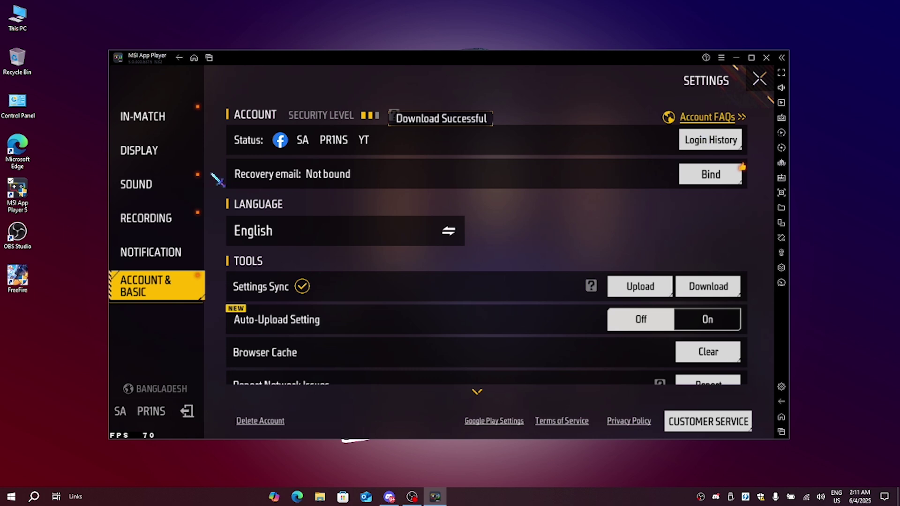
Open the custom HUD editor from the in-match control settings
{"action": "left_click", "coordinate": [150, 119]}
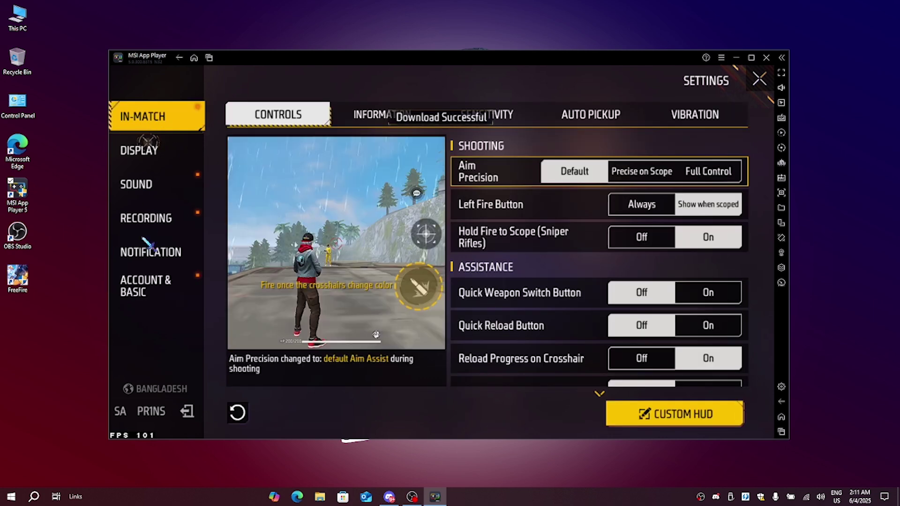
{"action": "left_click", "coordinate": [645, 425]}
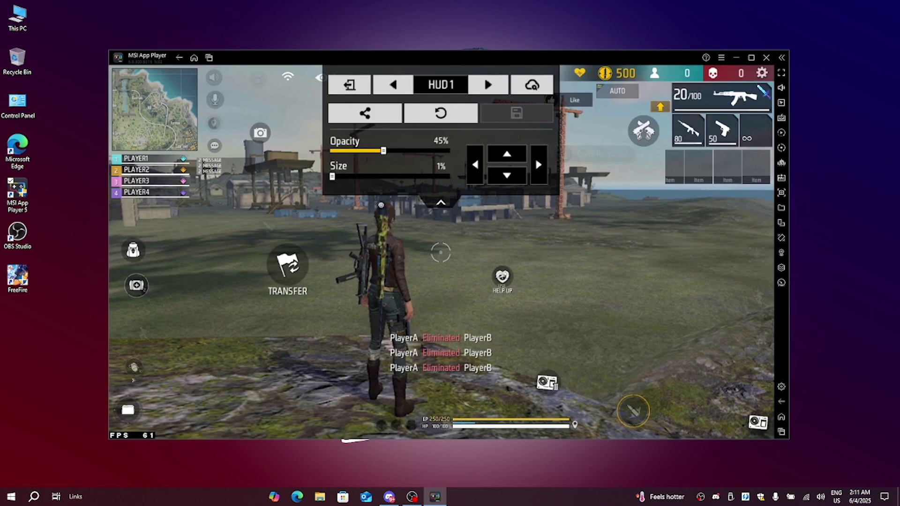